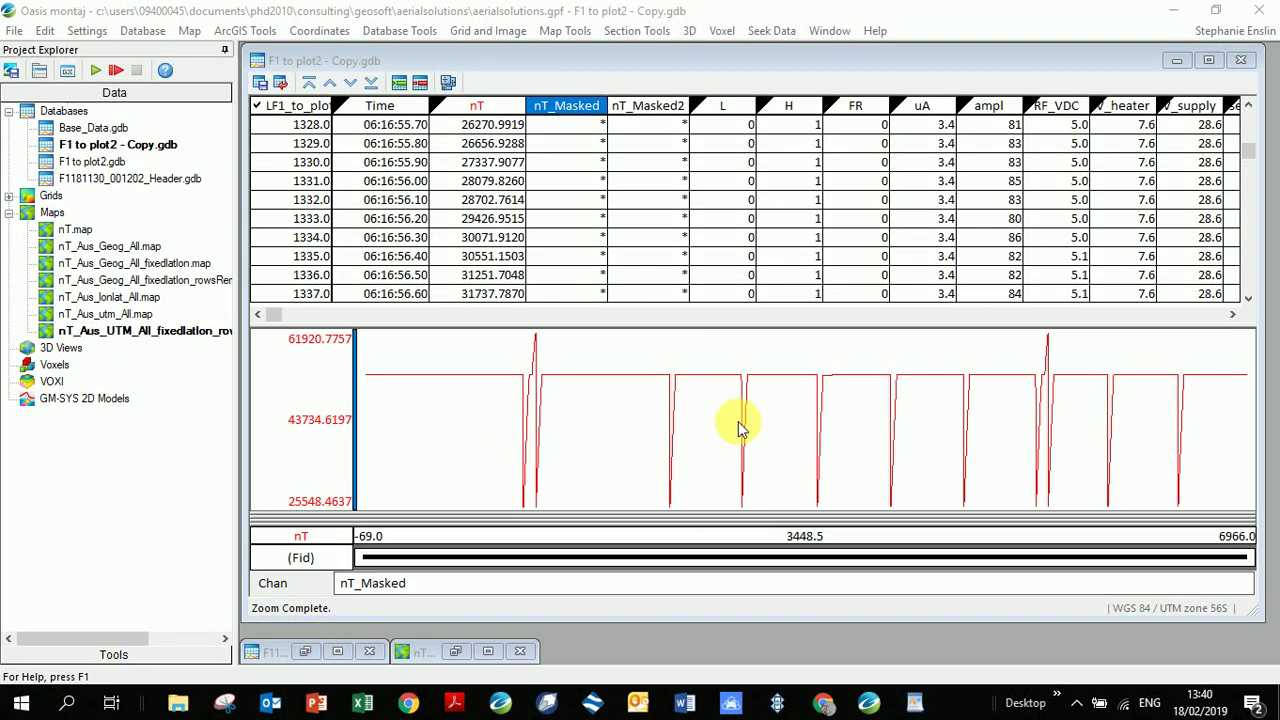
# Read the nT values at the top, bottom and middle of a spike
pyautogui.click(673, 393)
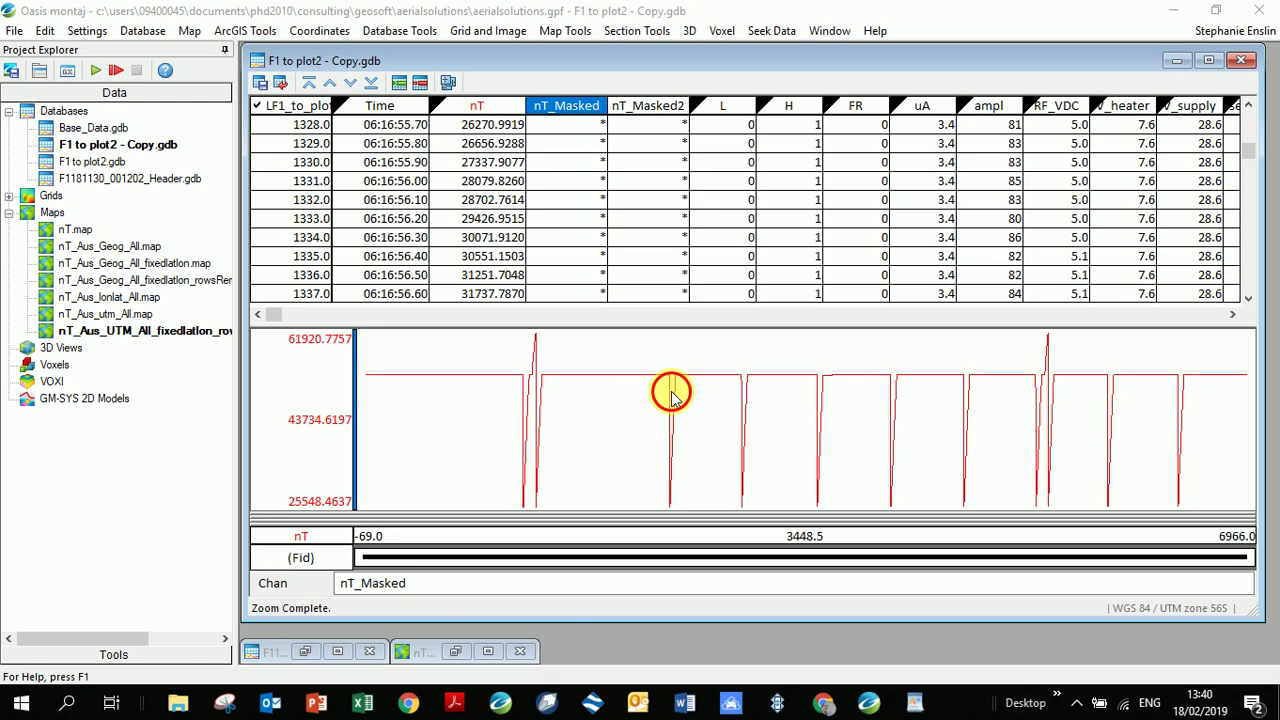
pyautogui.click(675, 390)
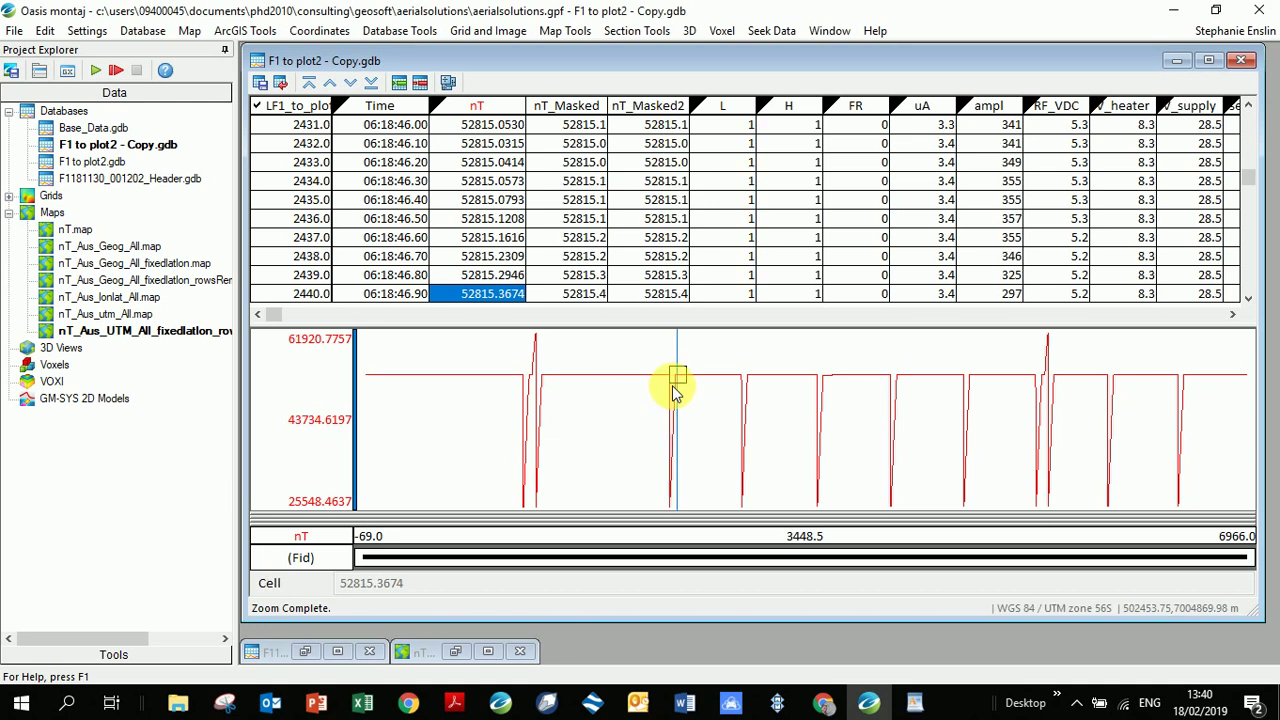
pyautogui.click(673, 390)
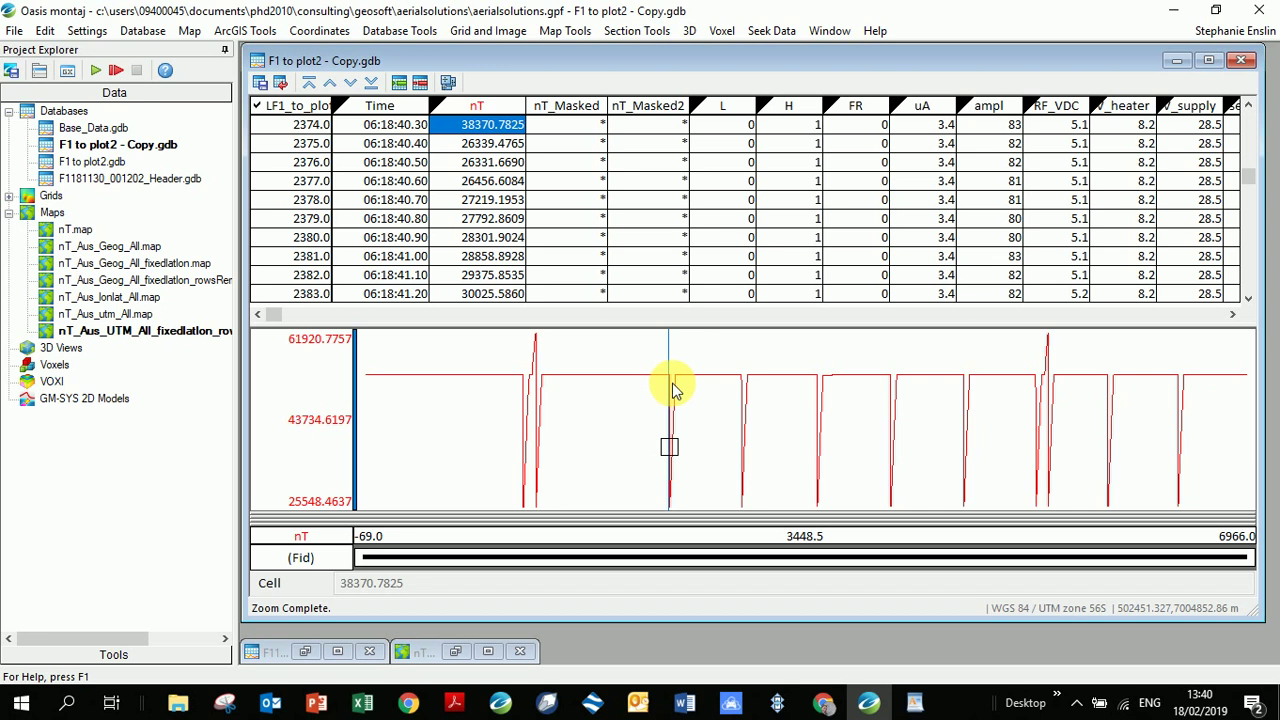
pyautogui.click(675, 389)
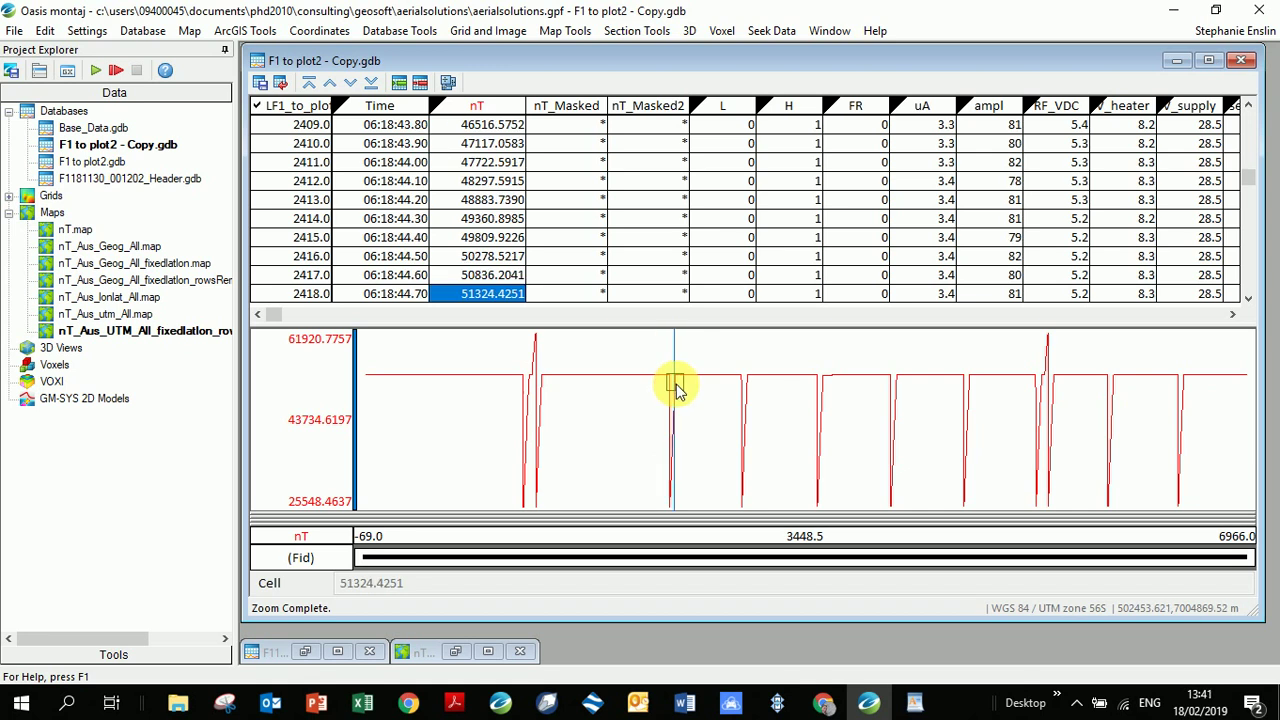
pyautogui.click(676, 390)
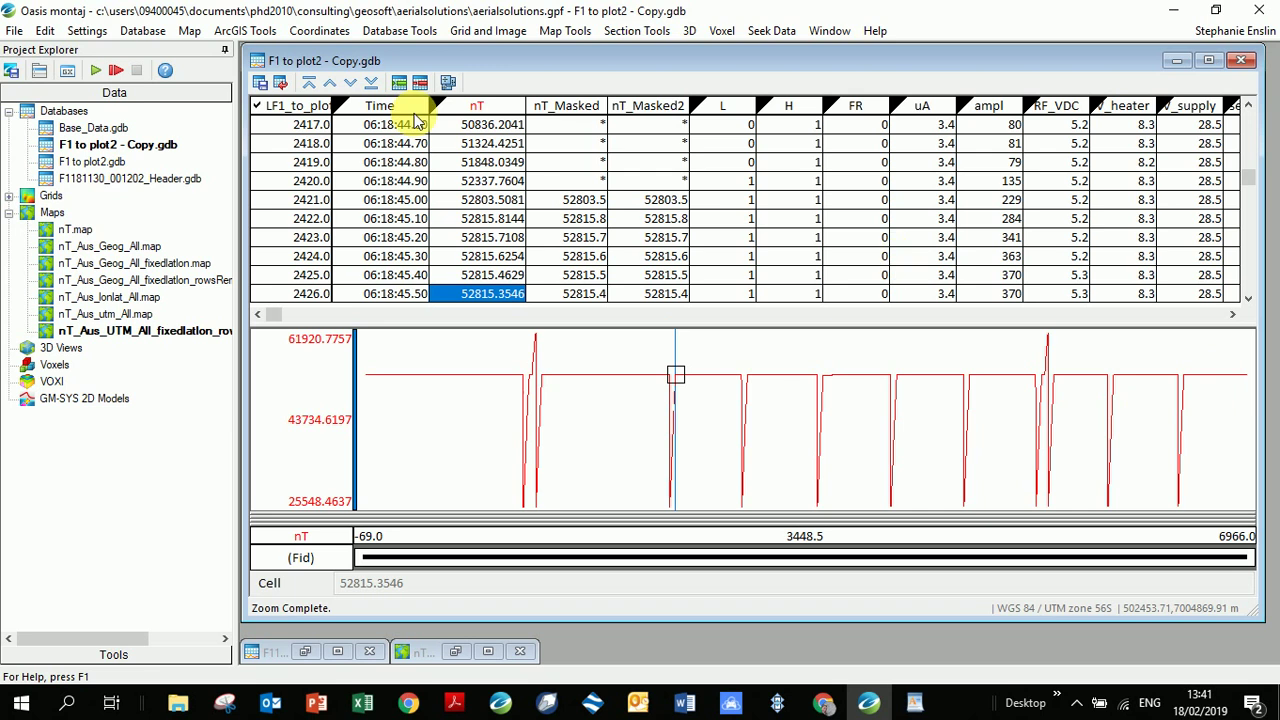
# Select the nT and nT_Masked channels, viewing their header menus without choosing anything
pyautogui.click(485, 106)
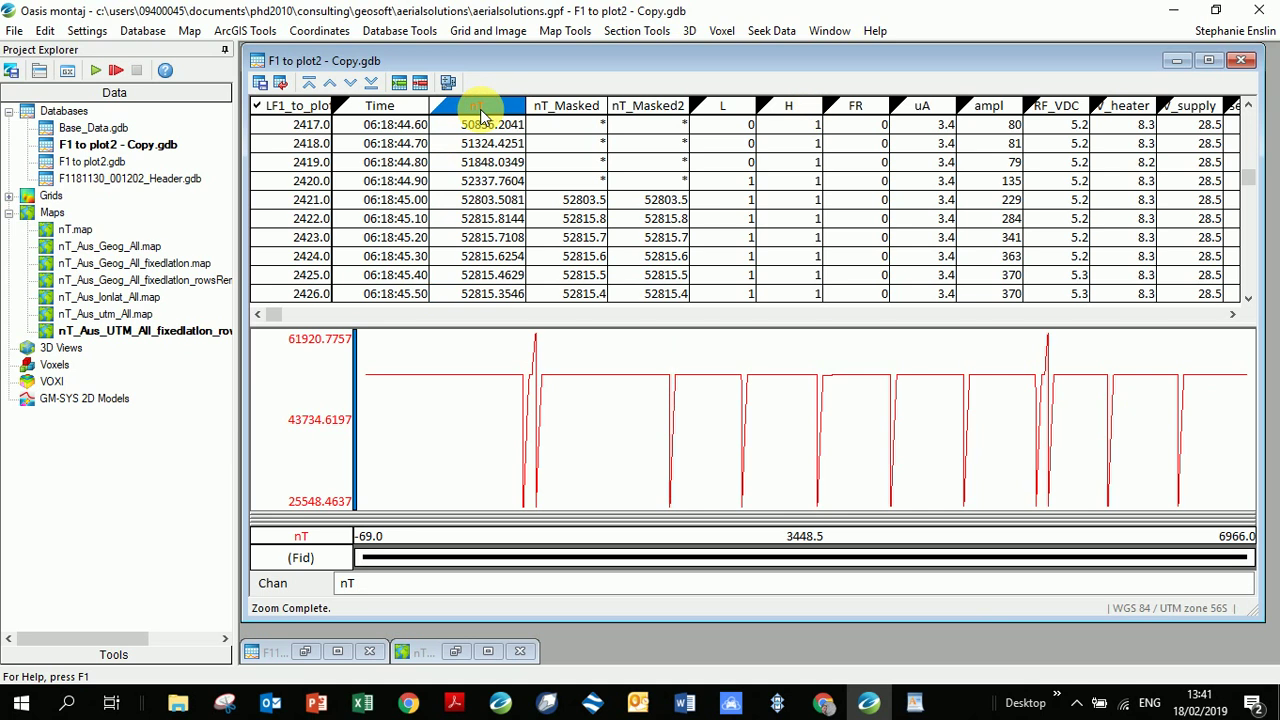
pyautogui.rightClick(482, 115)
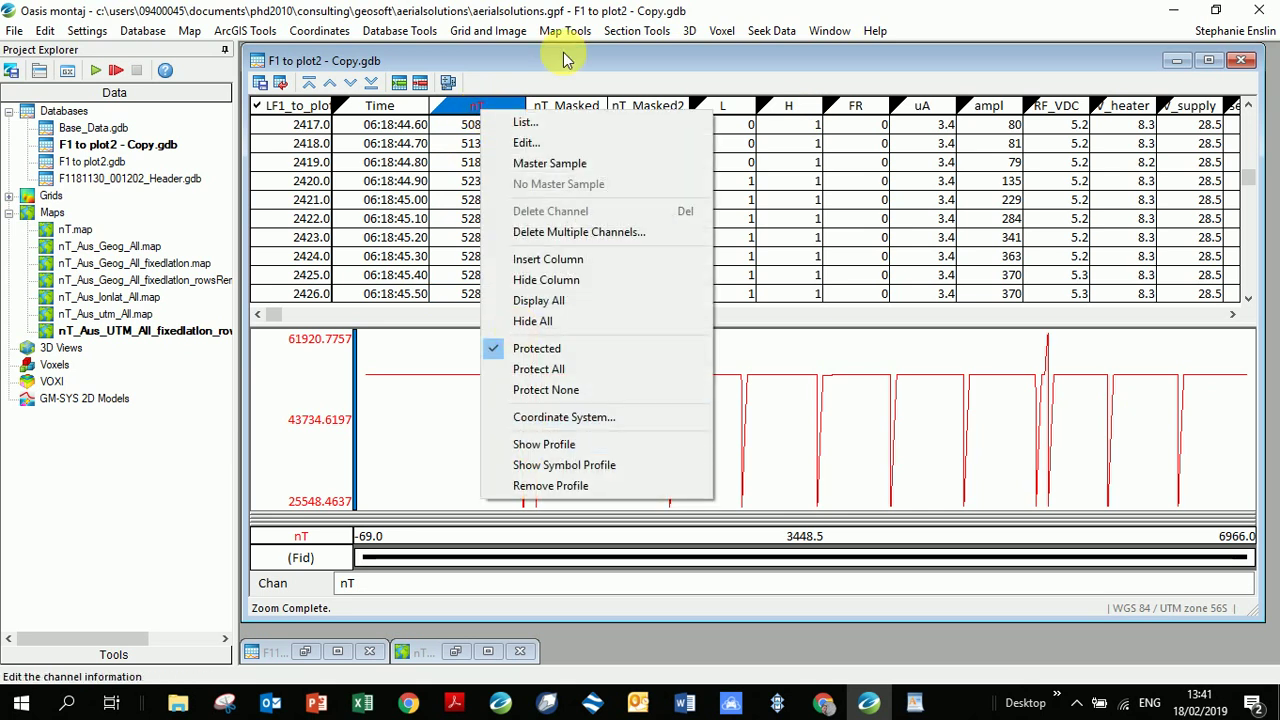
pyautogui.press('Escape')
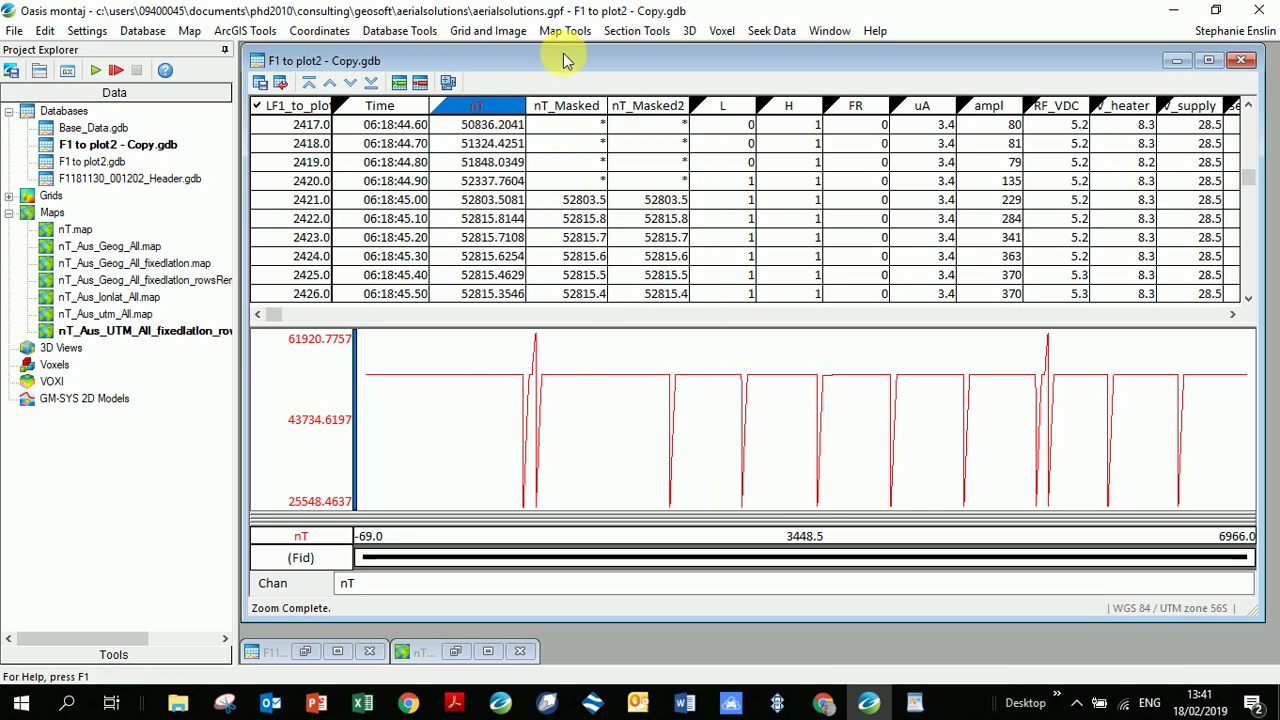
pyautogui.rightClick(559, 110)
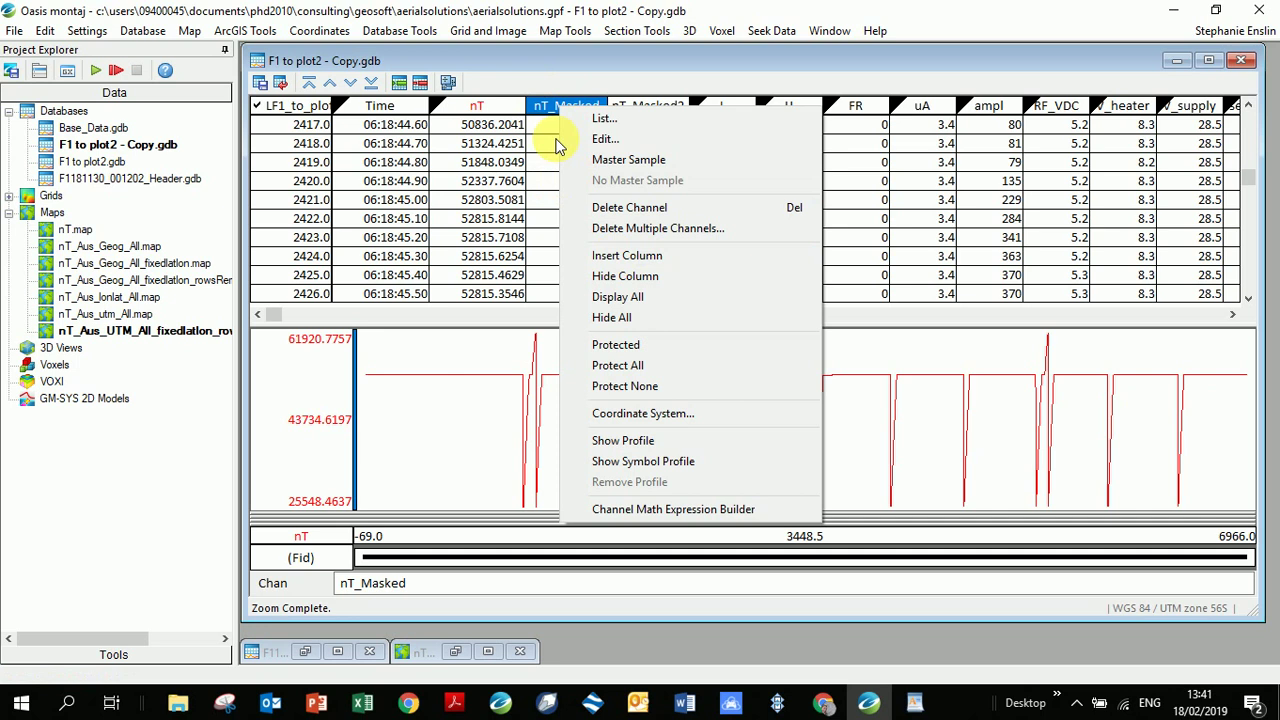
pyautogui.click(543, 106)
pyautogui.click(543, 106)
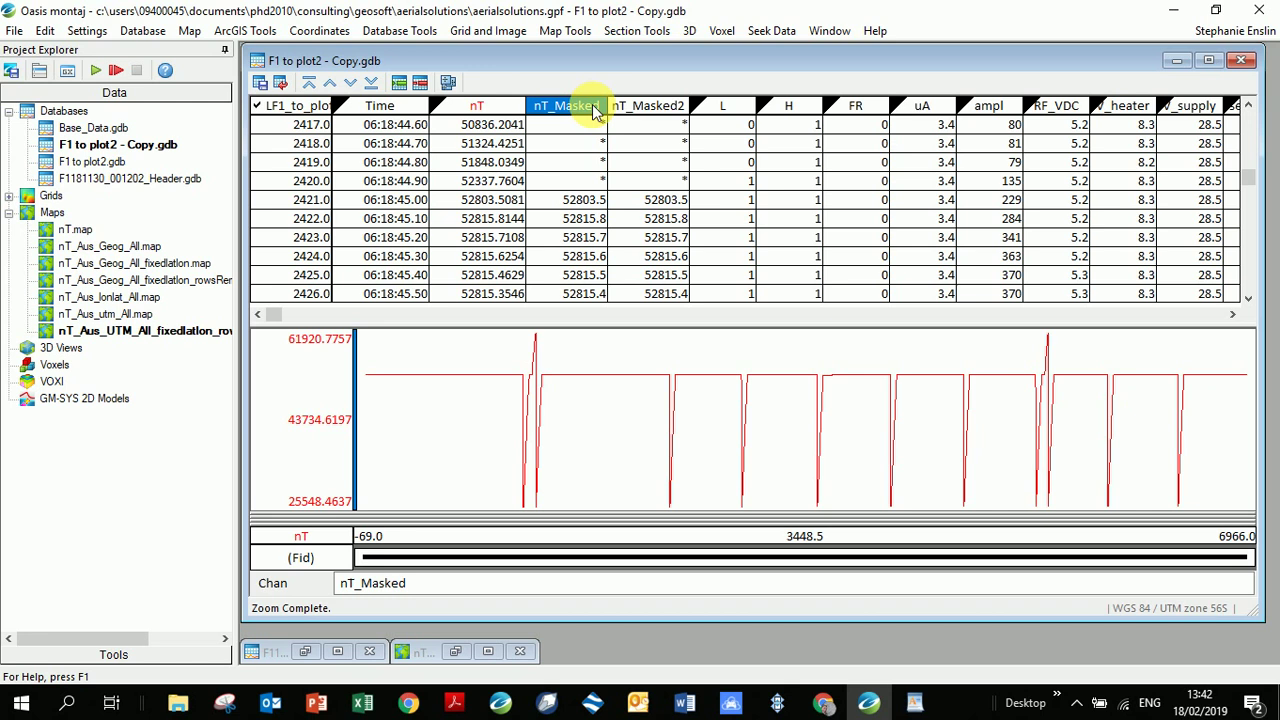
# Open the Channel Math Expression Builder from the nT_Masked column header menu
pyautogui.click(381, 32)
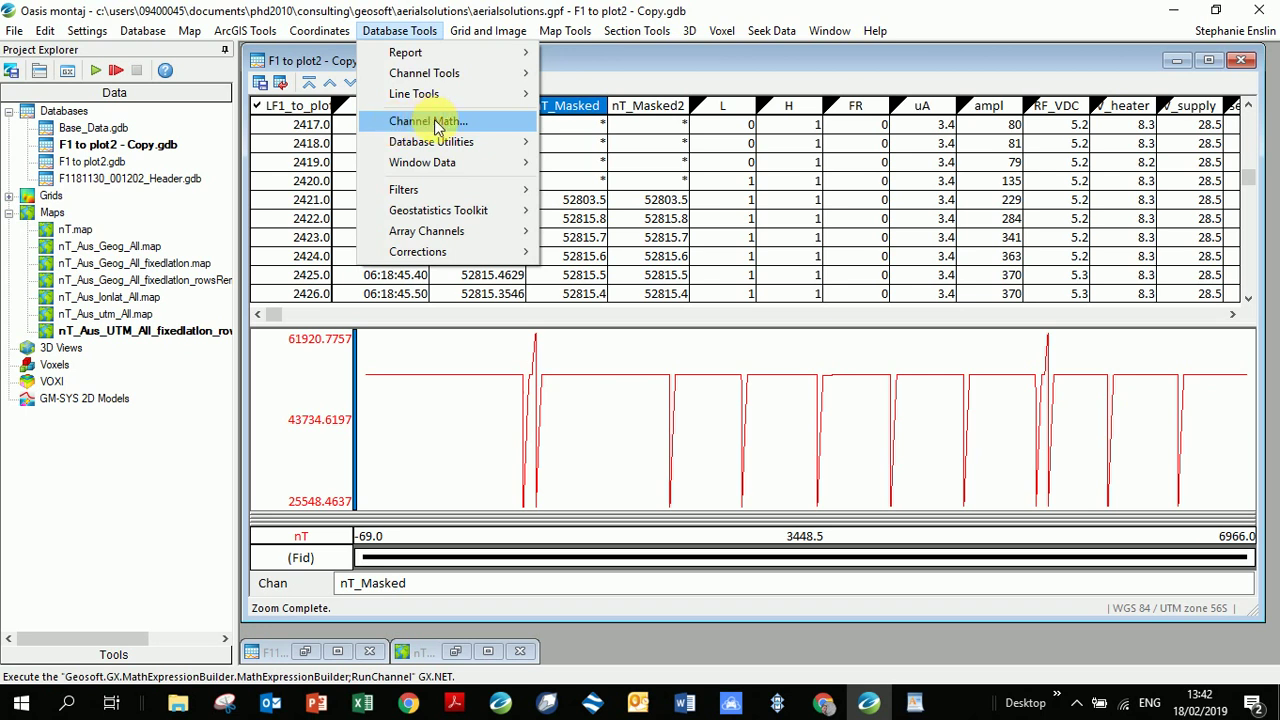
pyautogui.click(575, 107)
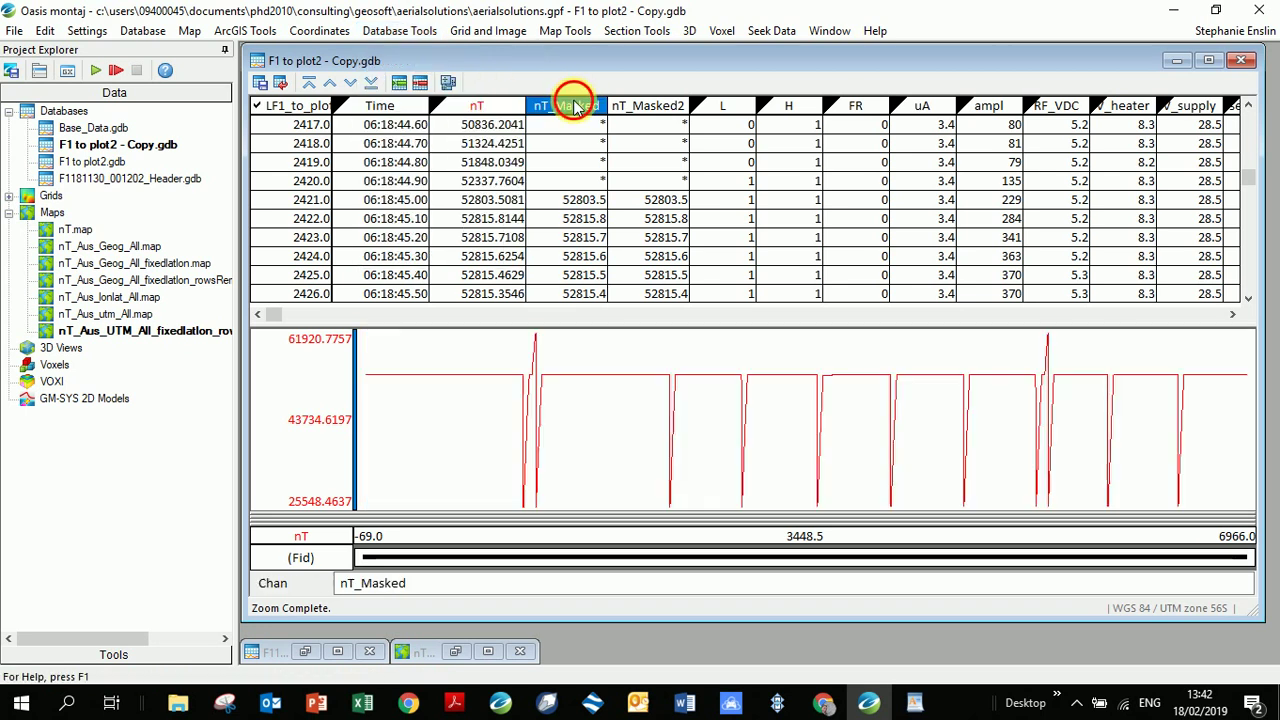
pyautogui.rightClick(575, 107)
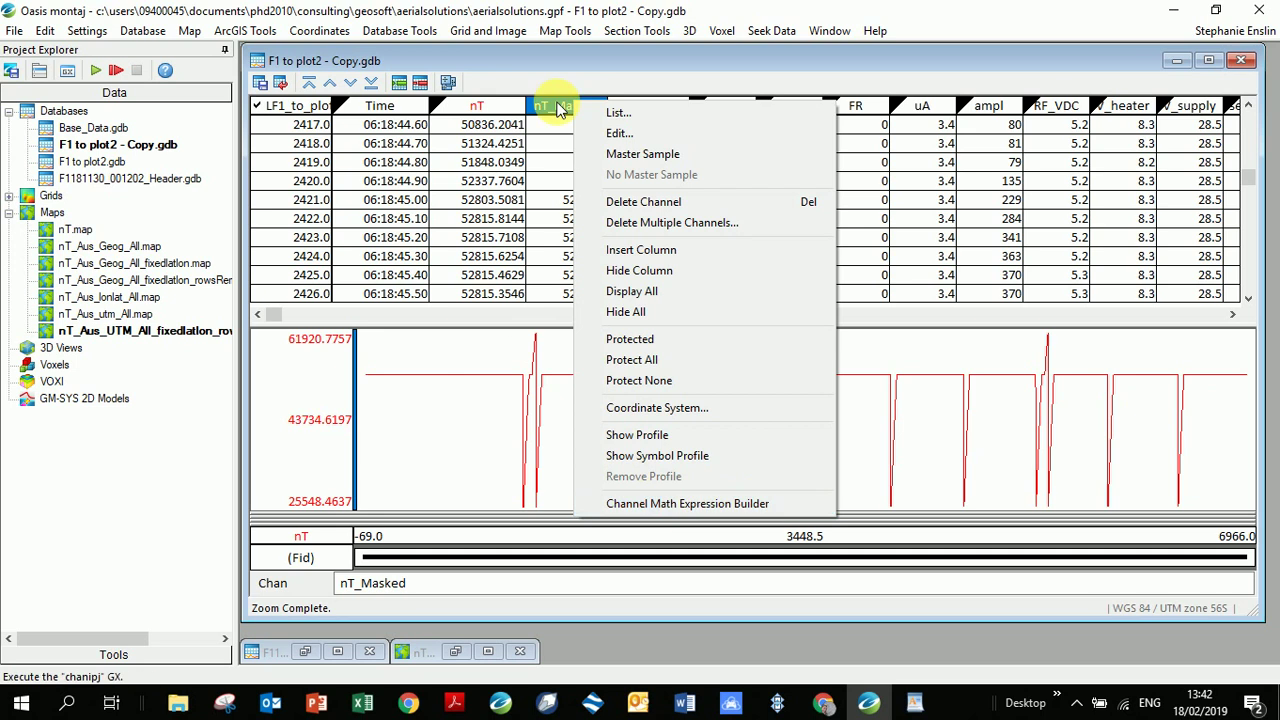
pyautogui.click(632, 503)
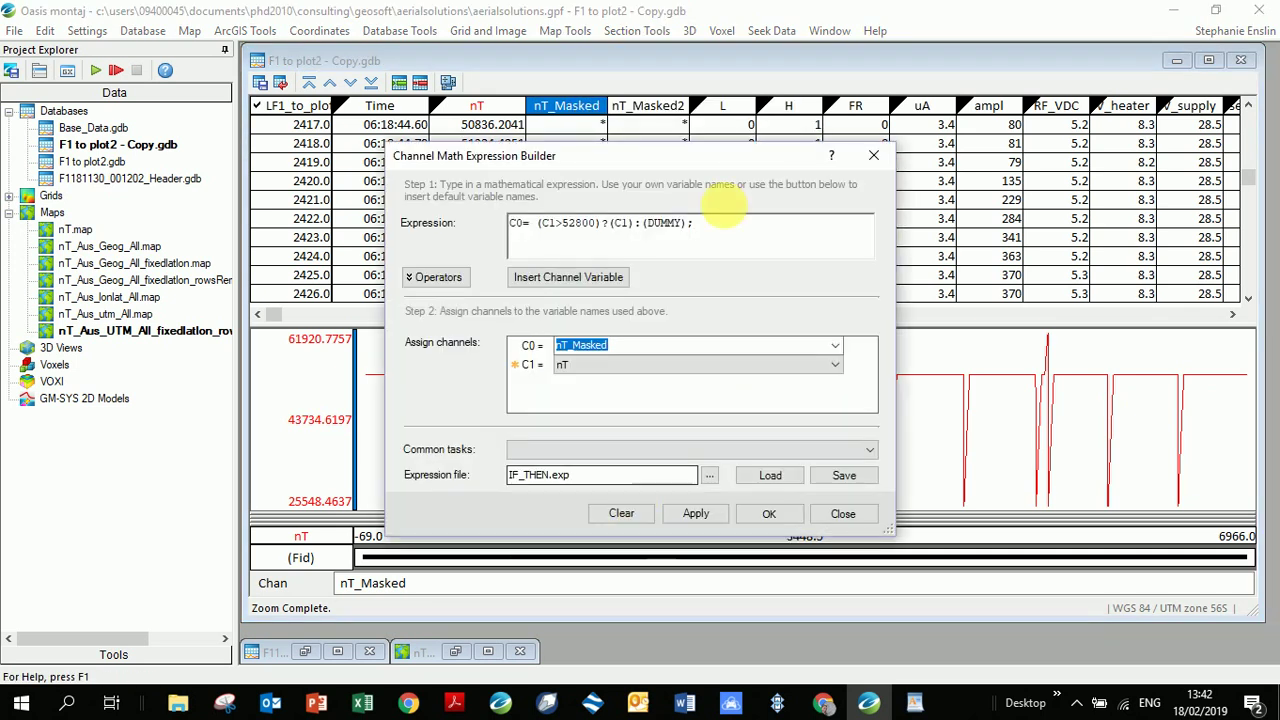
pyautogui.click(658, 155)
pyautogui.moveTo(658, 155); pyautogui.dragTo(631, 102)
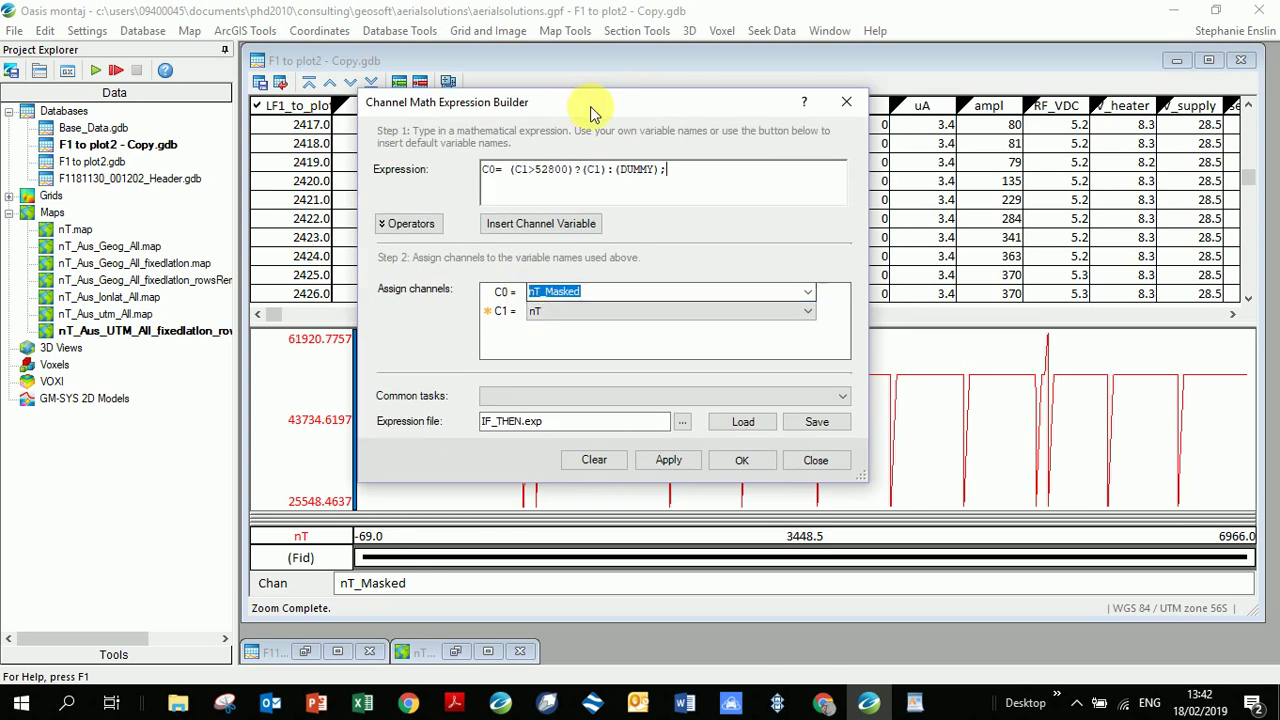
pyautogui.moveTo(594, 109); pyautogui.dragTo(600, 213)
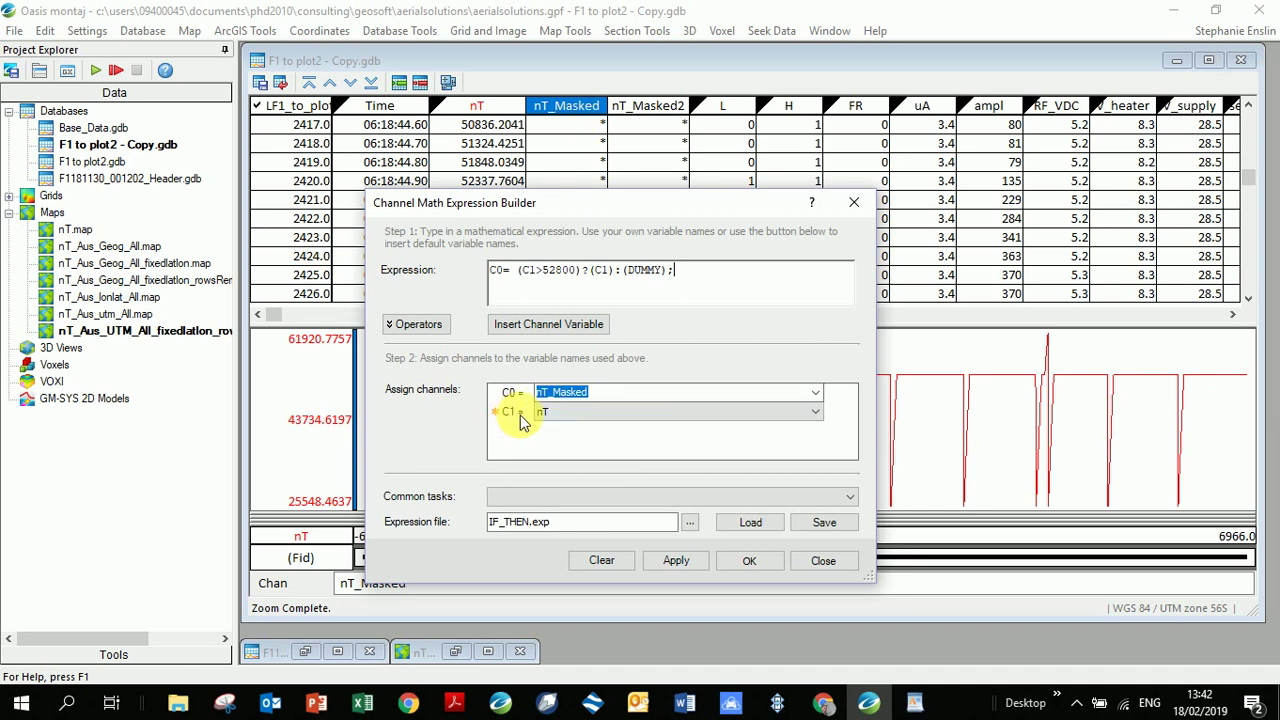
pyautogui.click(817, 414)
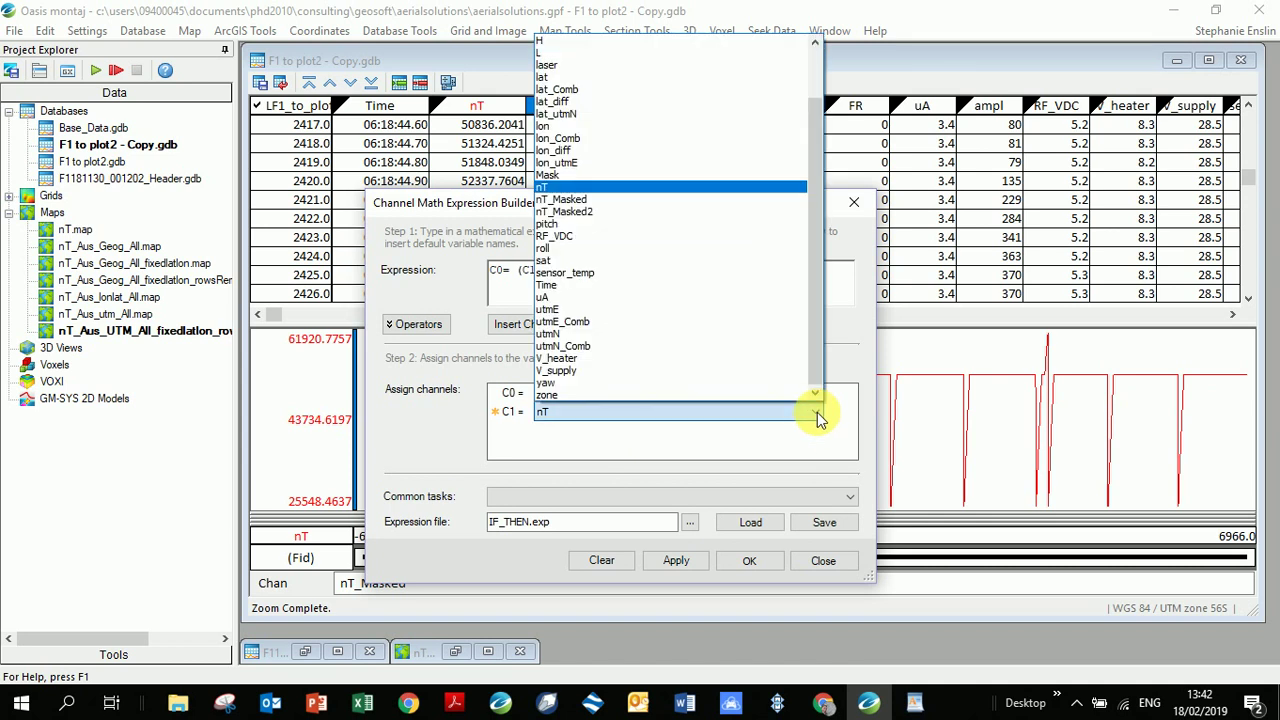
pyautogui.click(711, 197)
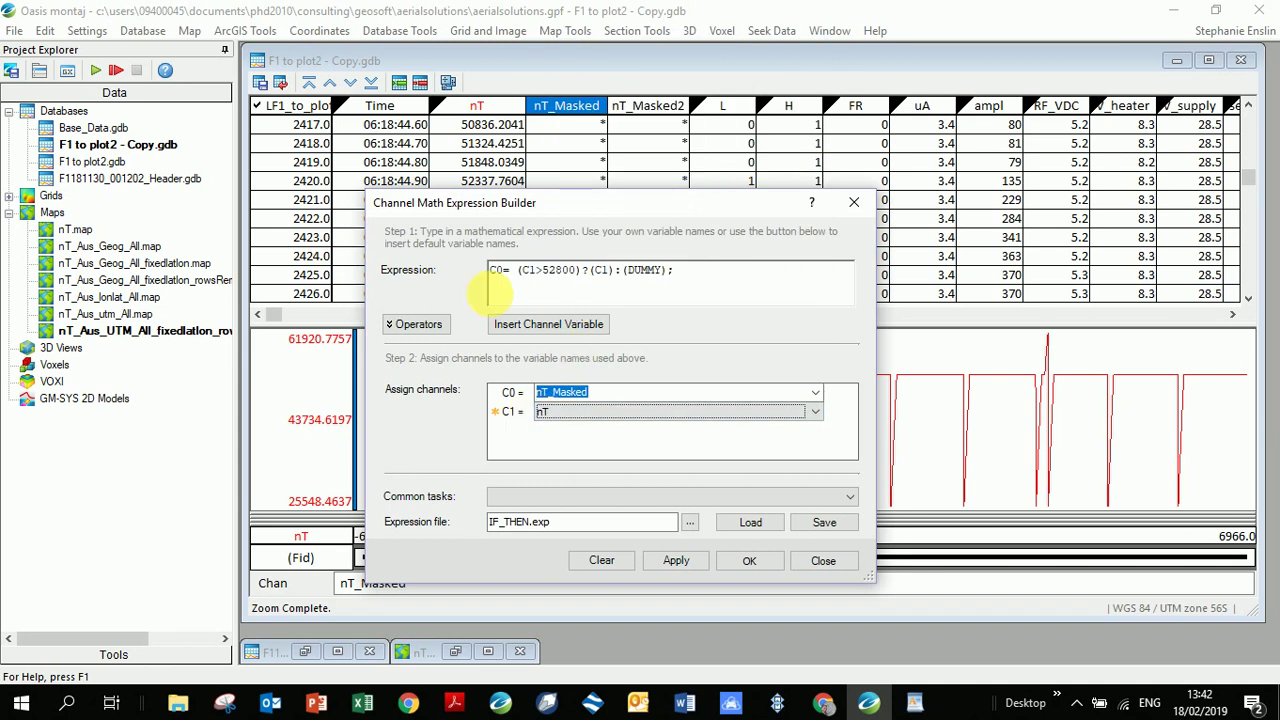
pyautogui.click(505, 295)
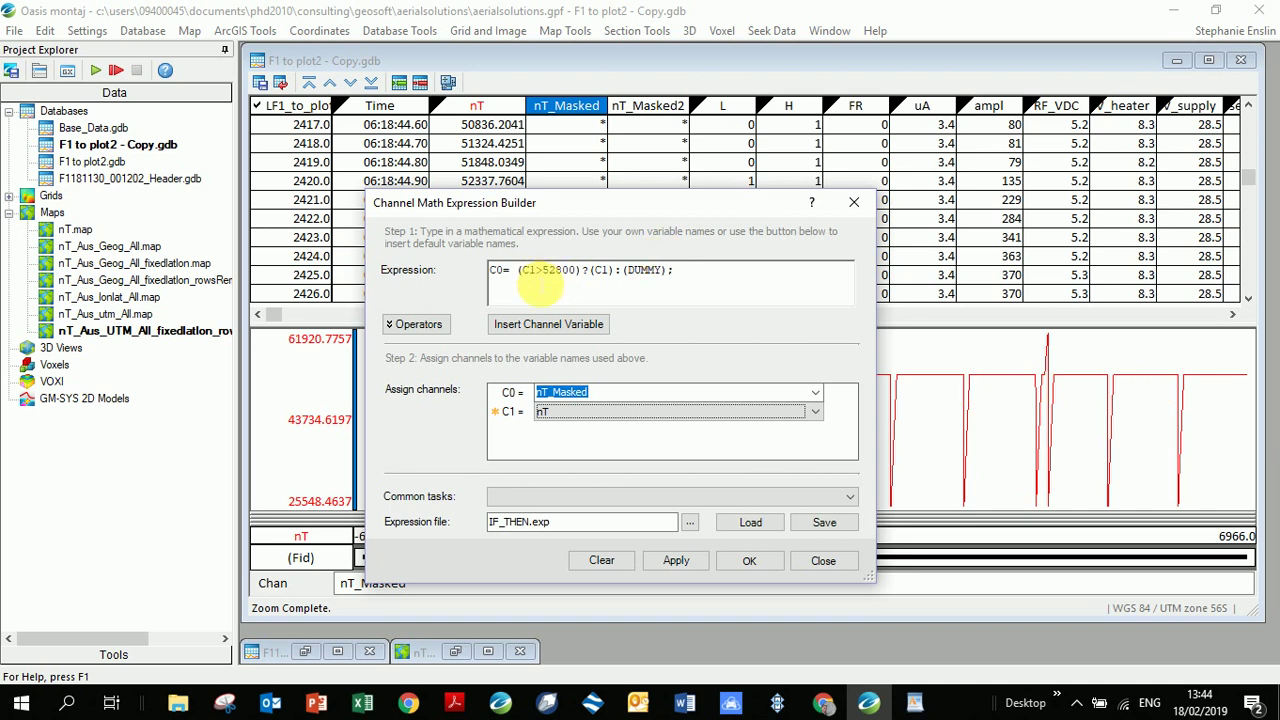
# Highlight the 52800 threshold and the (C1) result in the nT_Masked masking expression
pyautogui.doubleClick(556, 278)
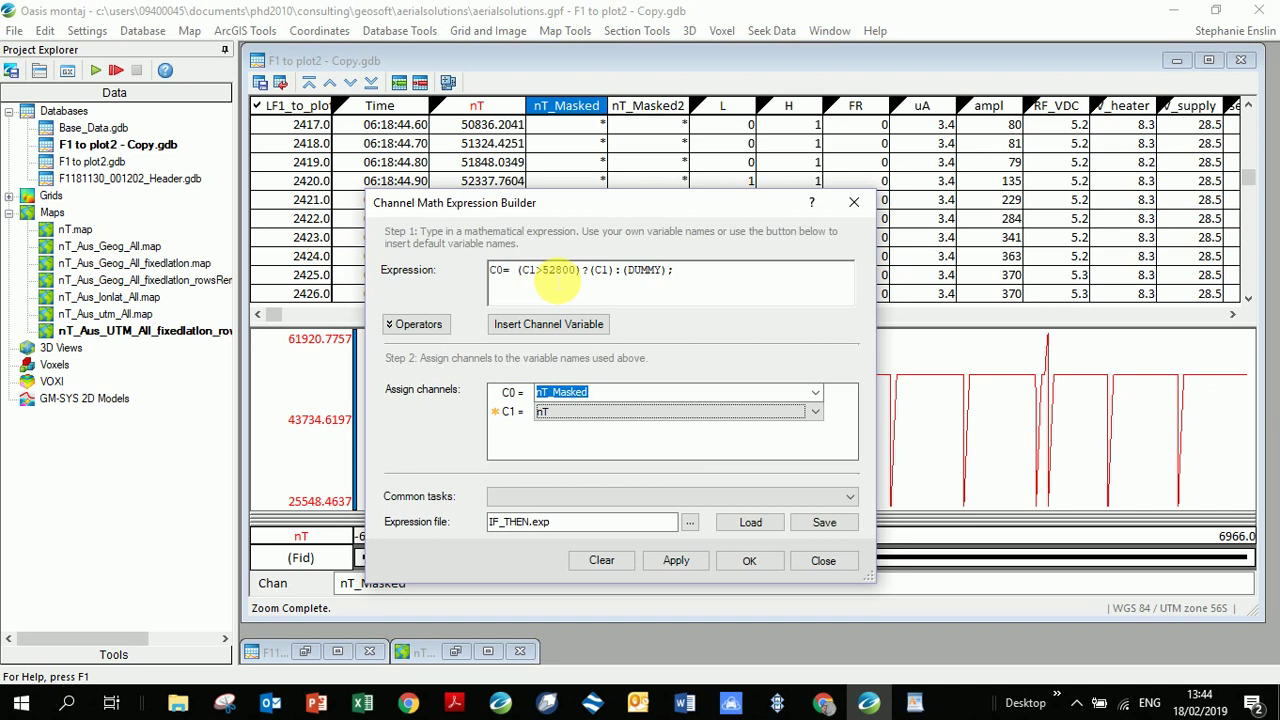
pyautogui.doubleClick(603, 280)
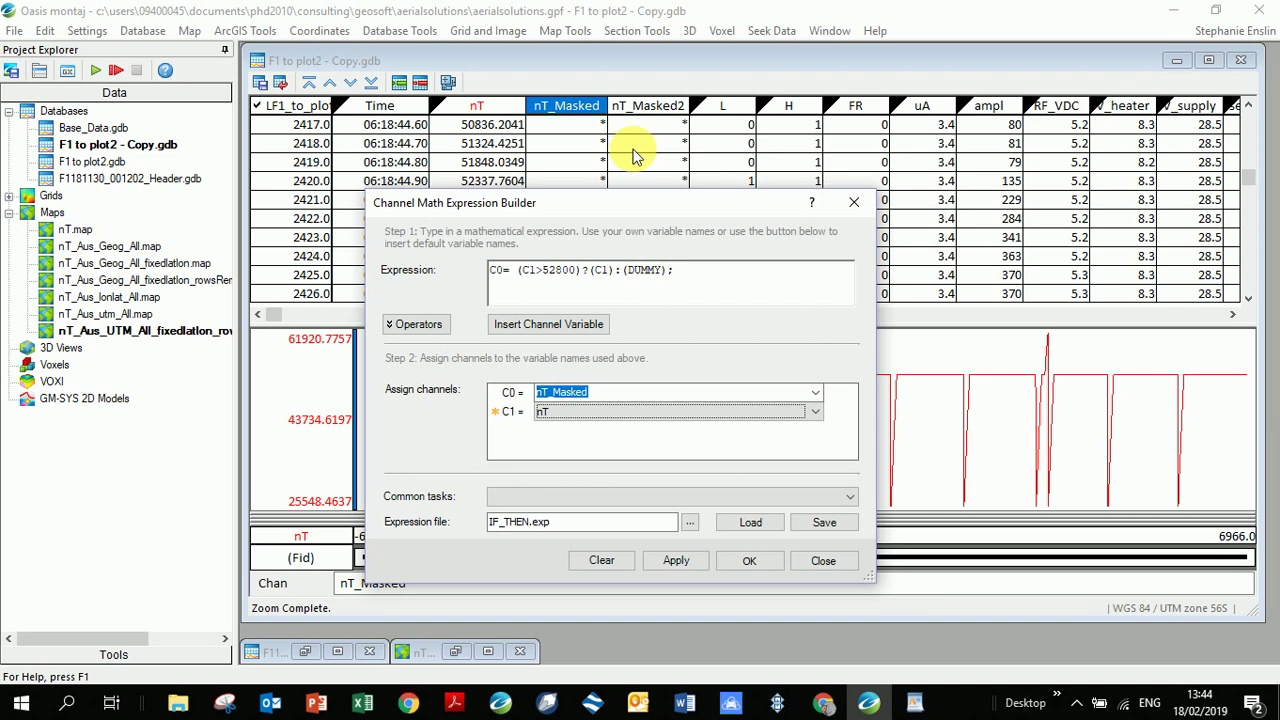
# Close the expression builder and show nT_Masked as a profile
pyautogui.click(820, 561)
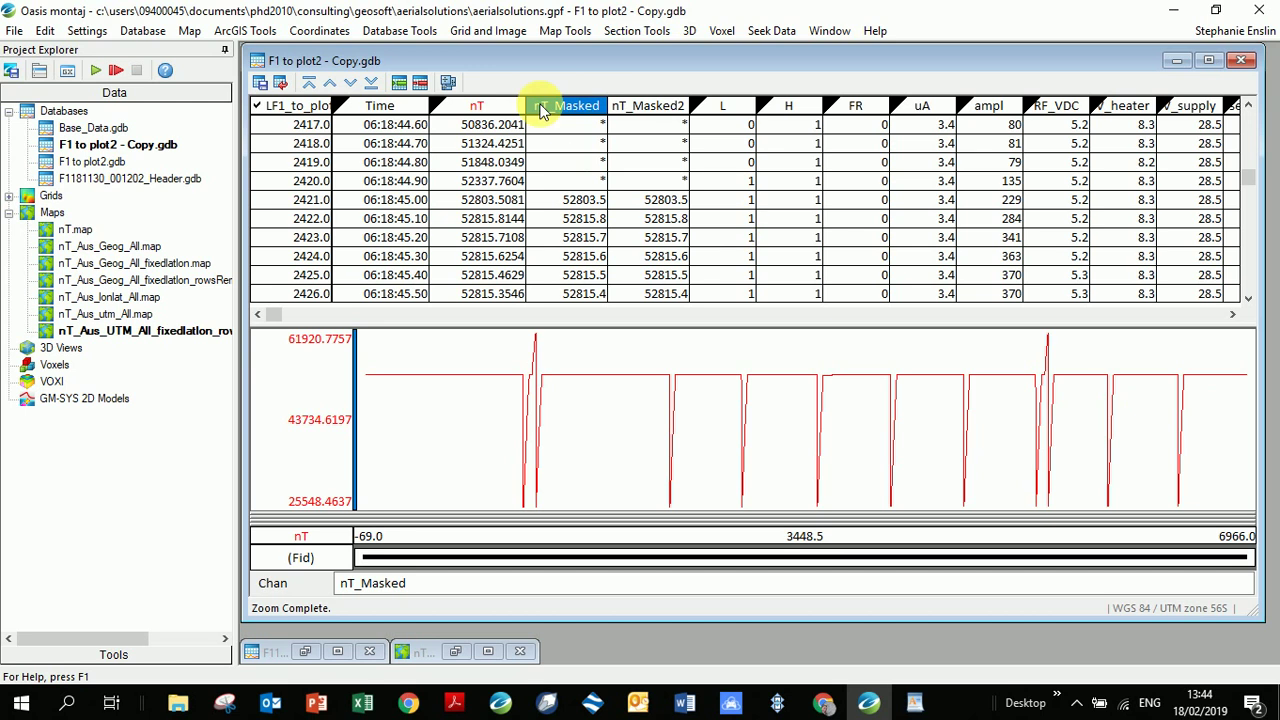
pyautogui.rightClick(548, 108)
pyautogui.click(551, 459)
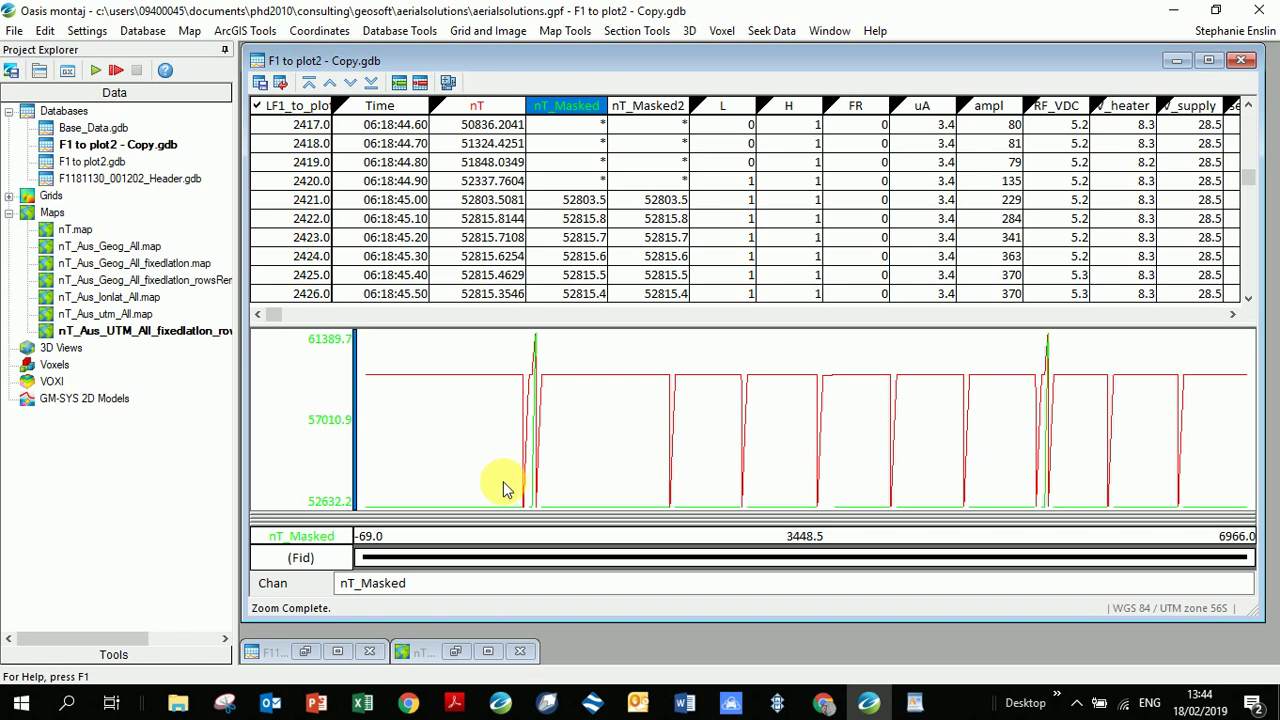
# Review the profile plot's X and Y axis settings, leaving them unchanged
pyautogui.rightClick(423, 437)
pyautogui.click(478, 210)
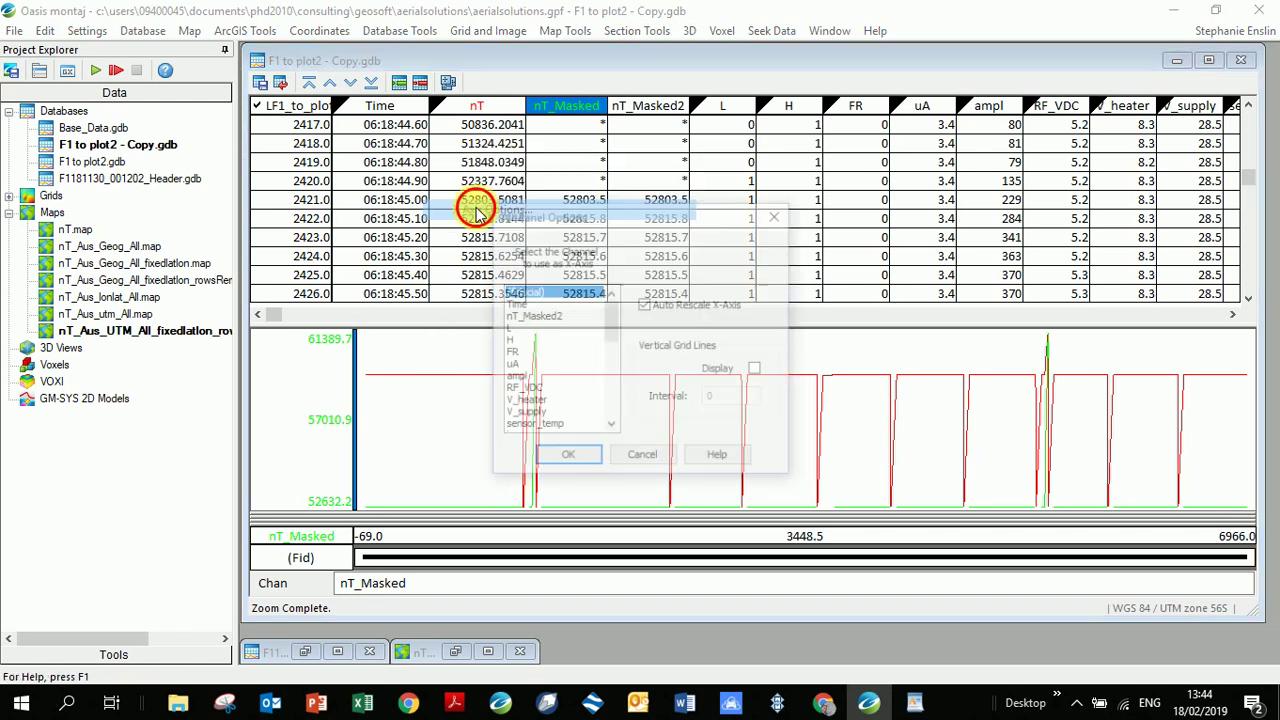
pyautogui.click(568, 454)
pyautogui.rightClick(466, 425)
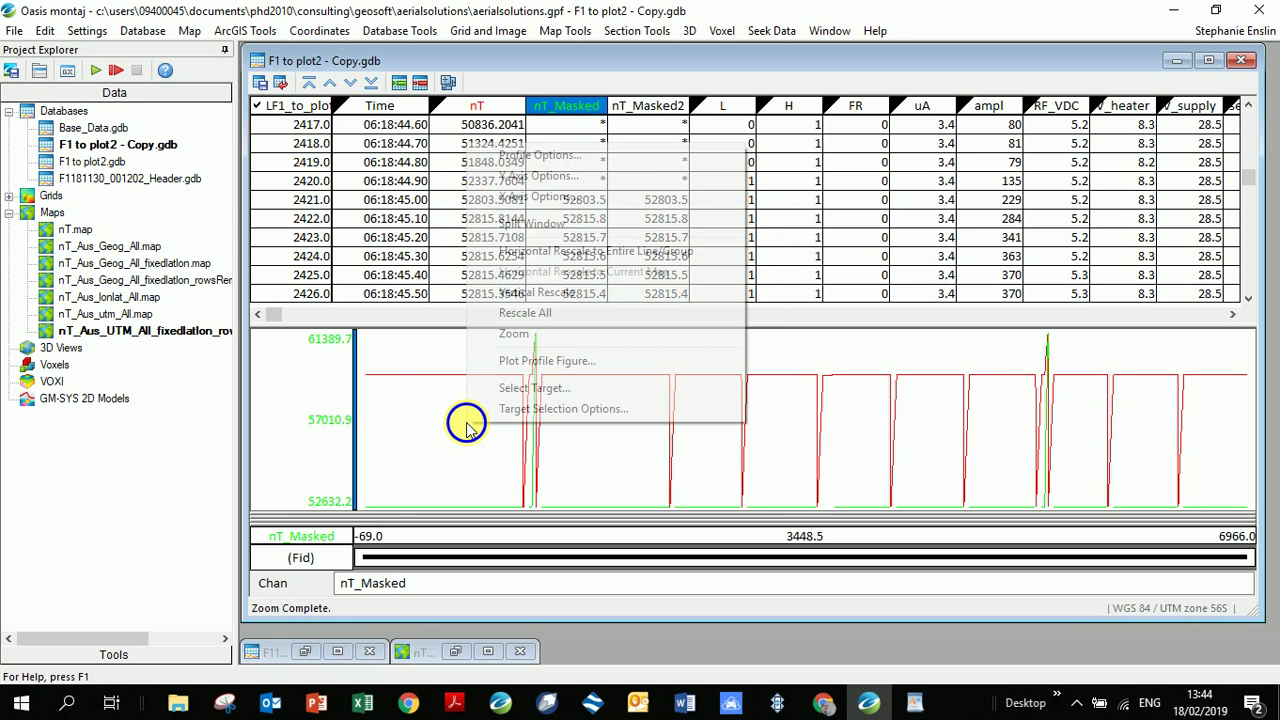
pyautogui.click(517, 176)
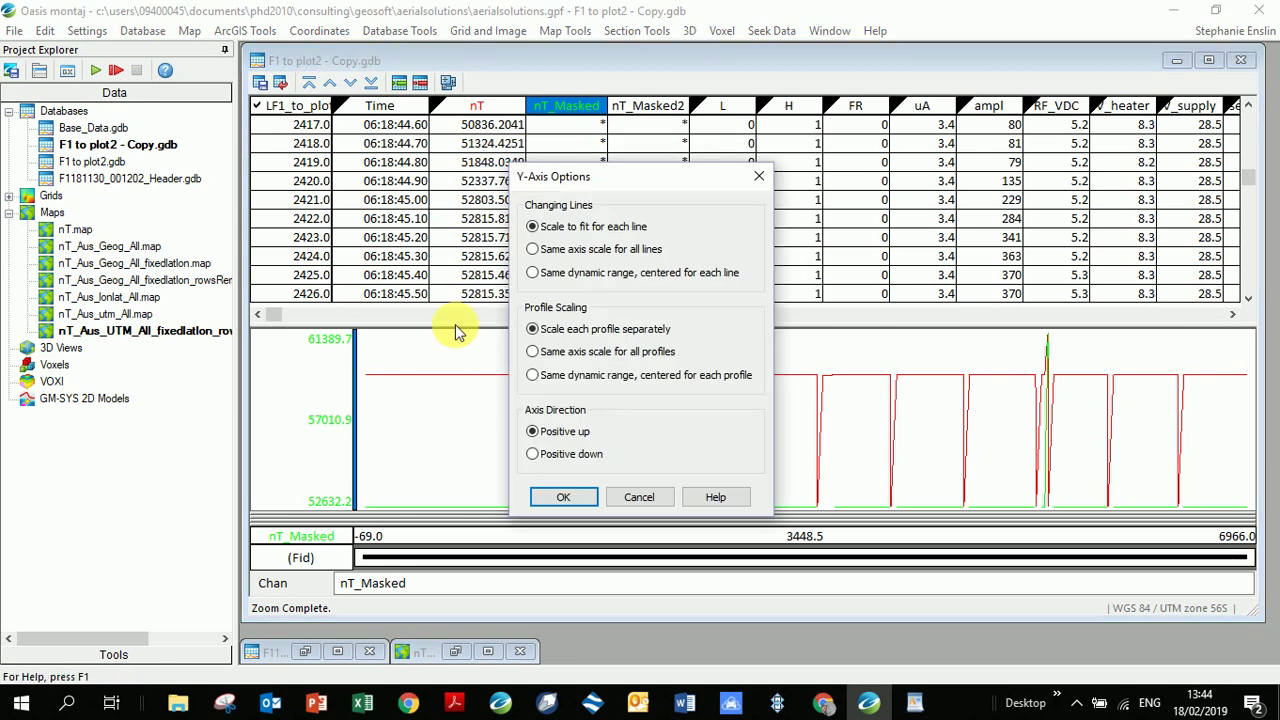
pyautogui.click(650, 500)
# Set Y Axis Options to 'Same axis scale for all profiles' and select nT_Masked2
pyautogui.rightClick(478, 422)
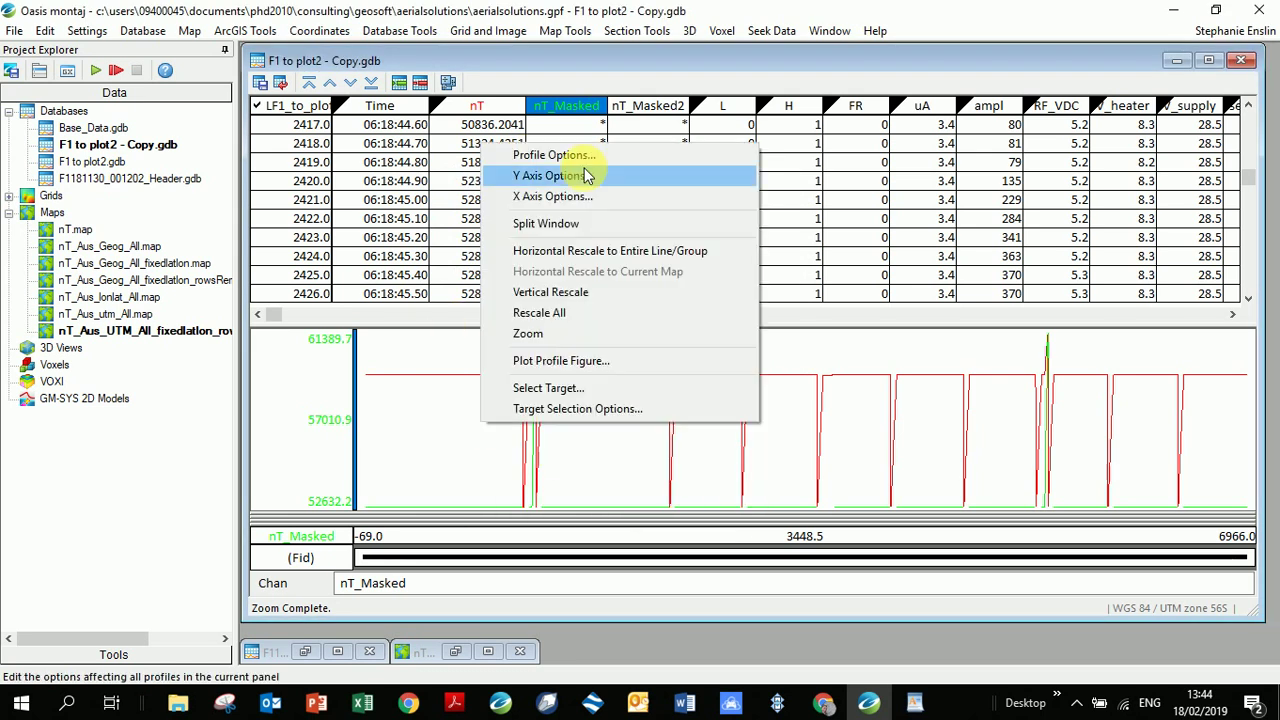
pyautogui.click(588, 176)
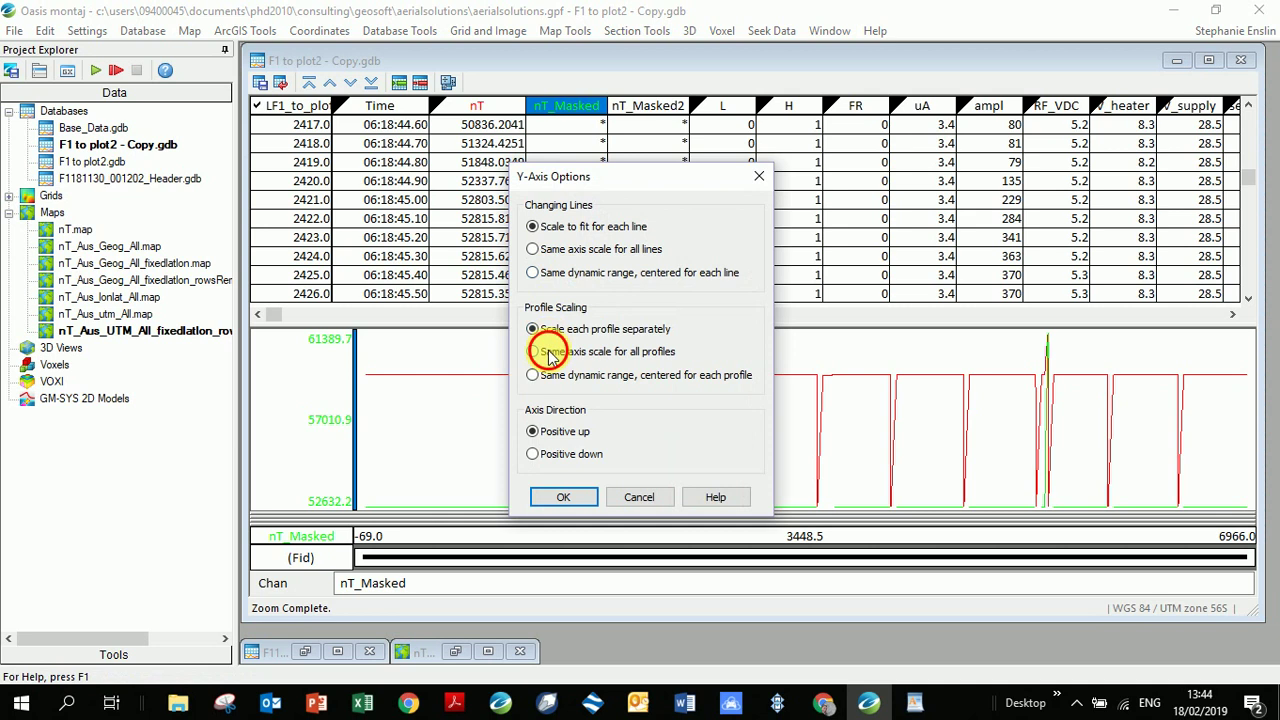
pyautogui.click(546, 352)
pyautogui.click(548, 498)
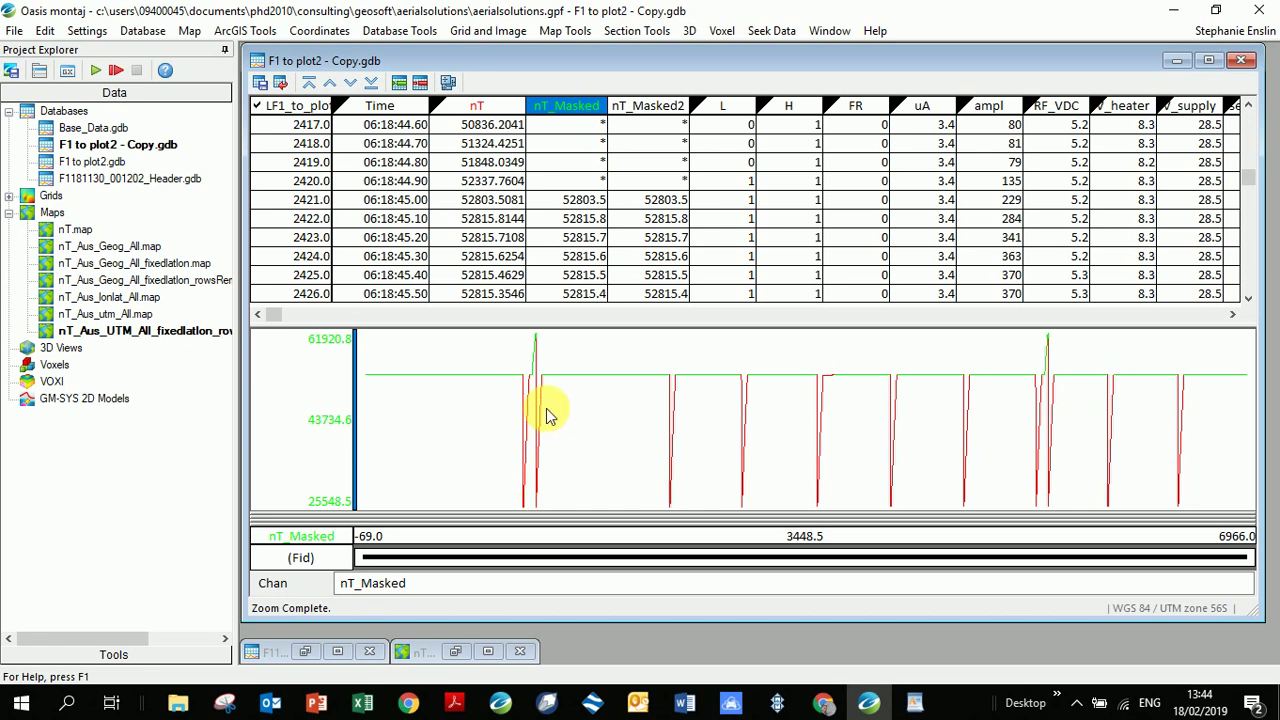
pyautogui.click(650, 107)
# Open Channel Math from the Database Tools menu and reposition its builder window
pyautogui.rightClick(650, 108)
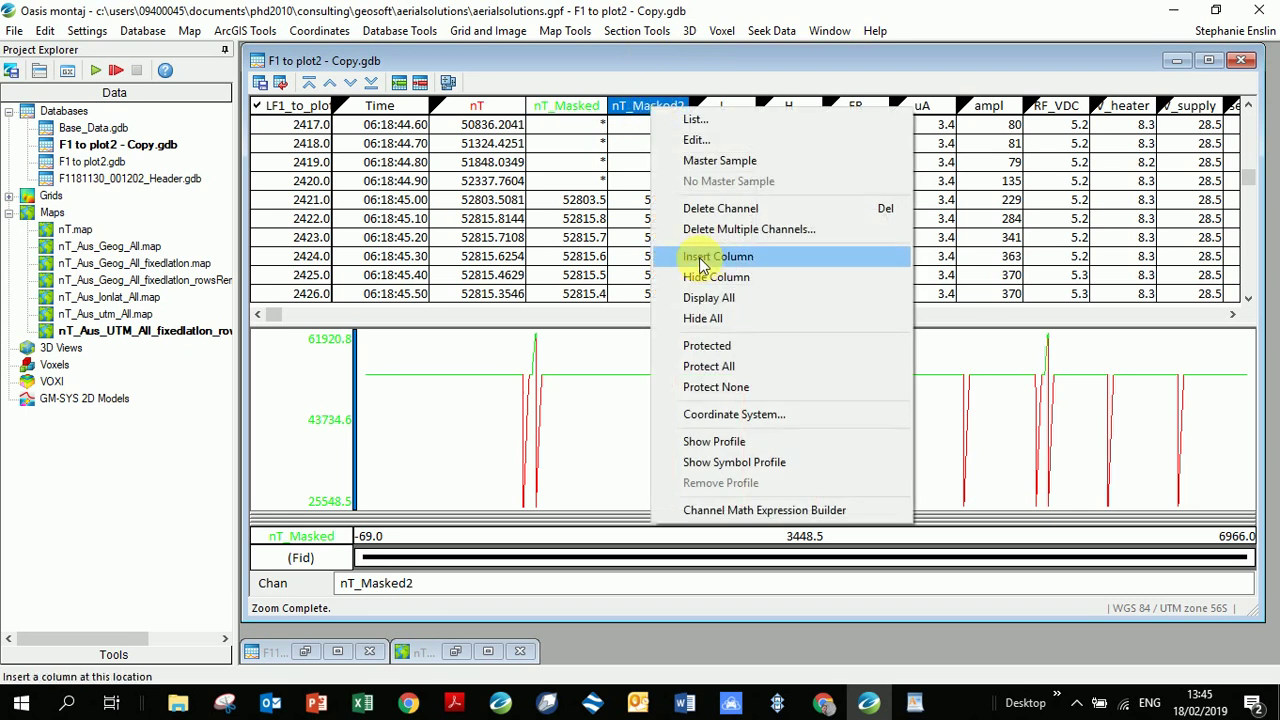
pyautogui.click(633, 112)
pyautogui.click(633, 111)
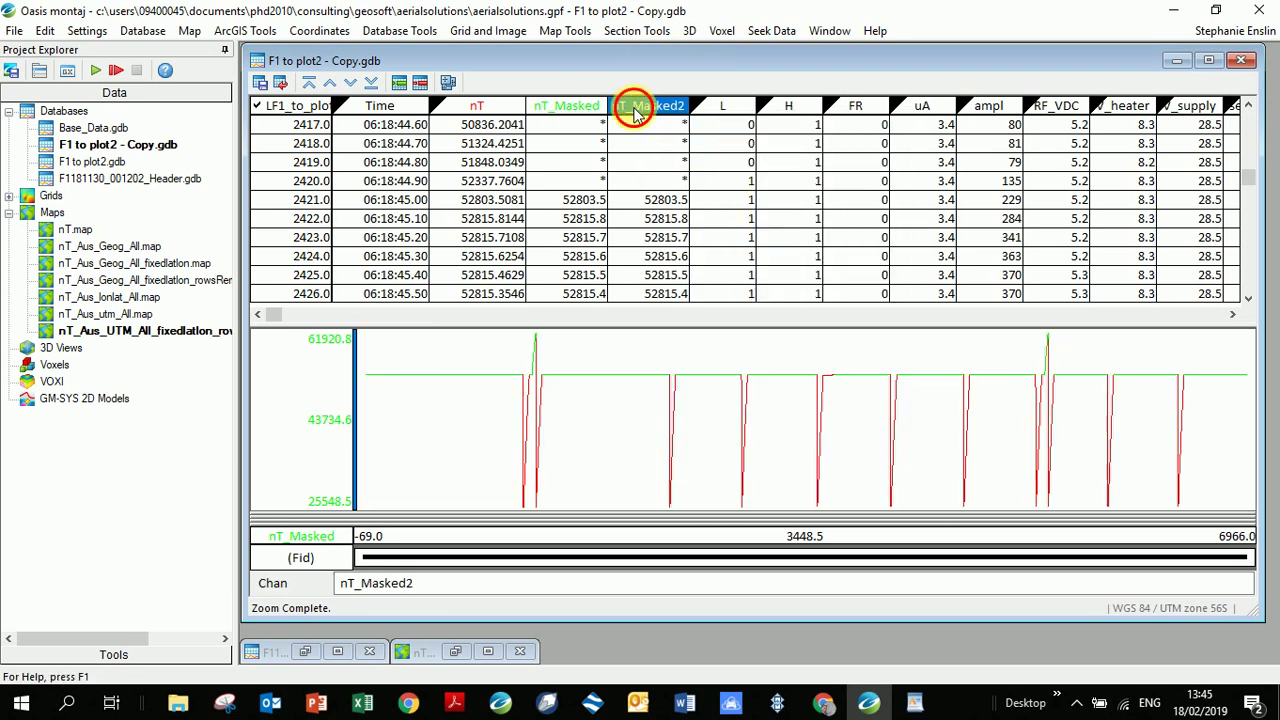
pyautogui.click(337, 31)
pyautogui.moveTo(381, 30)
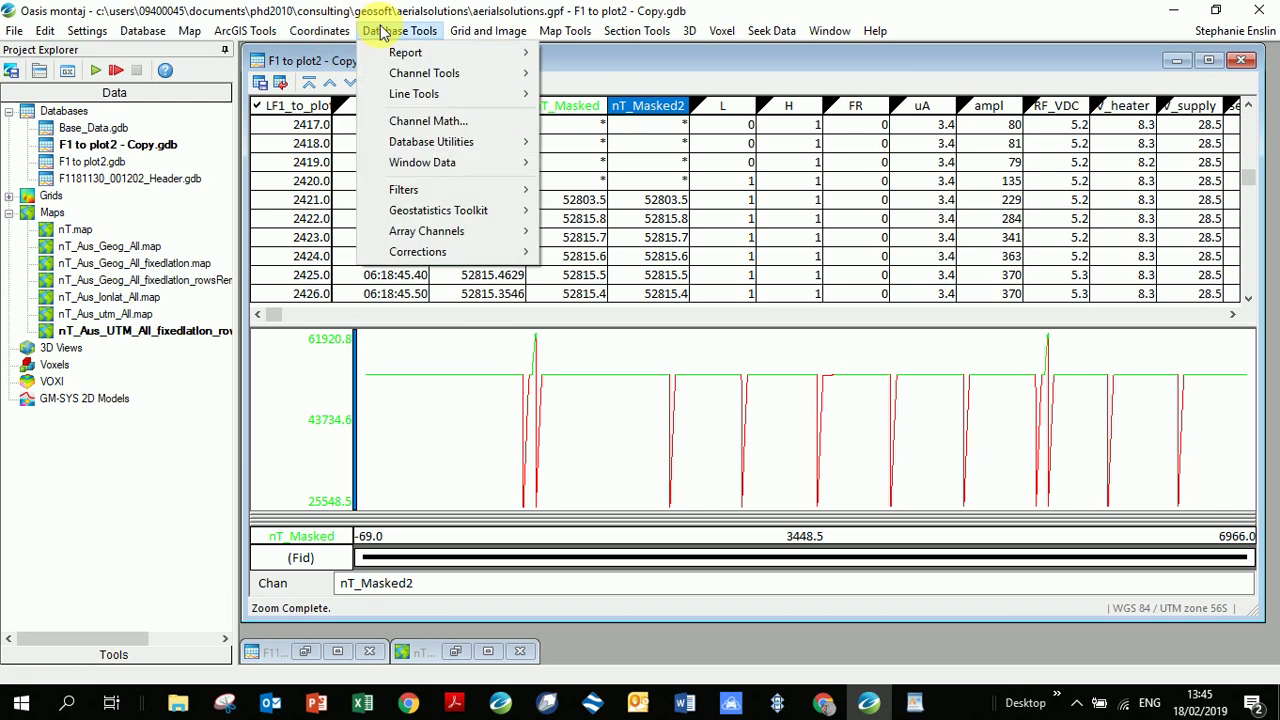
pyautogui.click(452, 122)
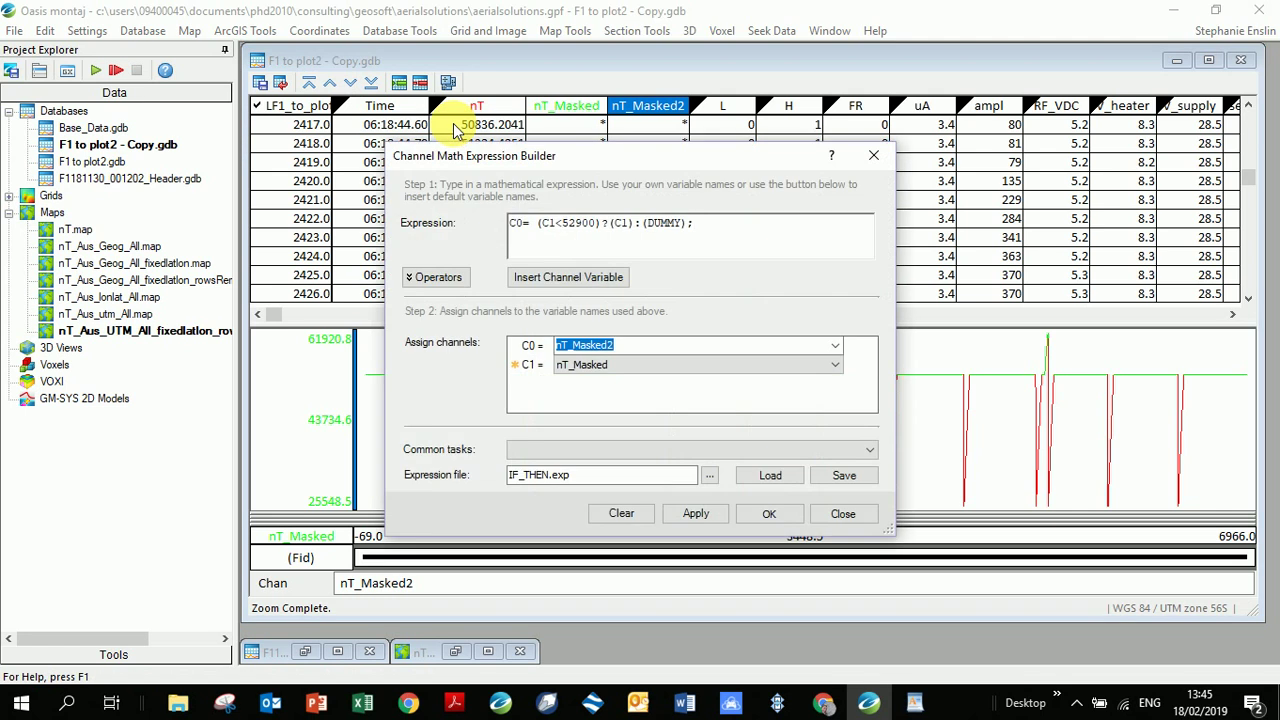
pyautogui.moveTo(645, 166); pyautogui.dragTo(675, 190)
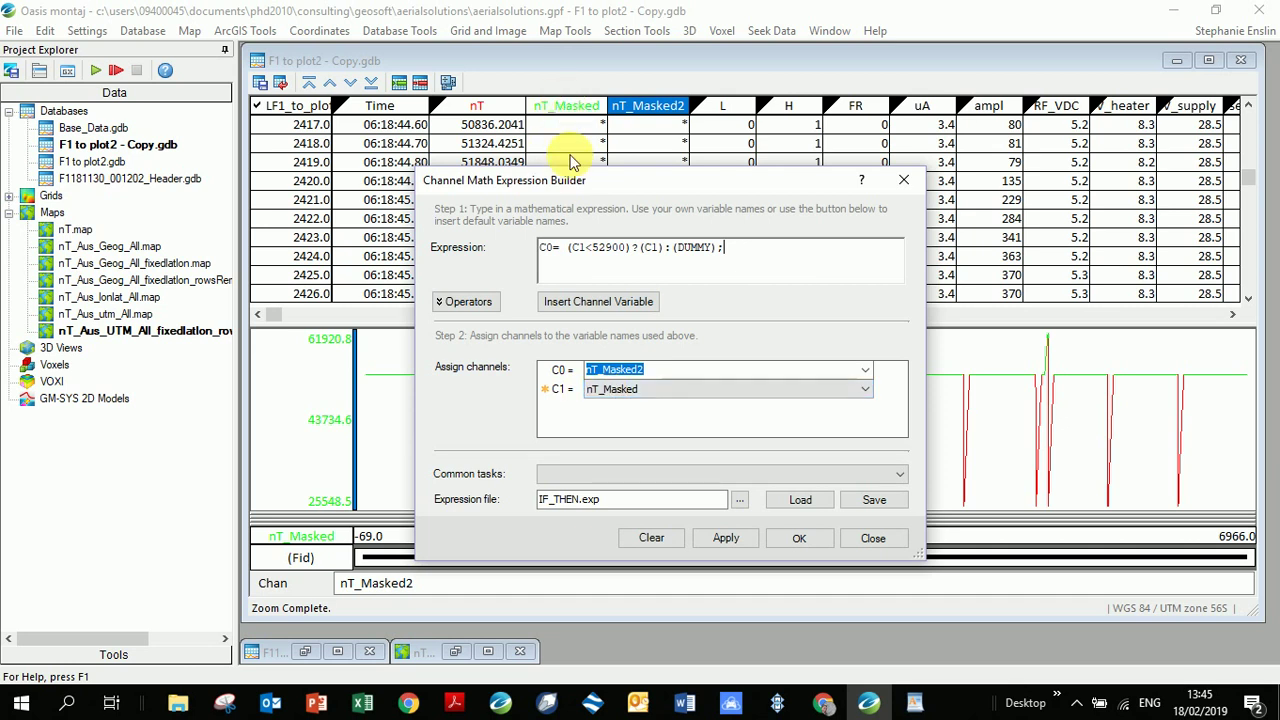
# Keep nT_Masked as C1 and check the 52900 threshold in C0=(C1<52900)?(C1):(DUMMY);
pyautogui.click(864, 389)
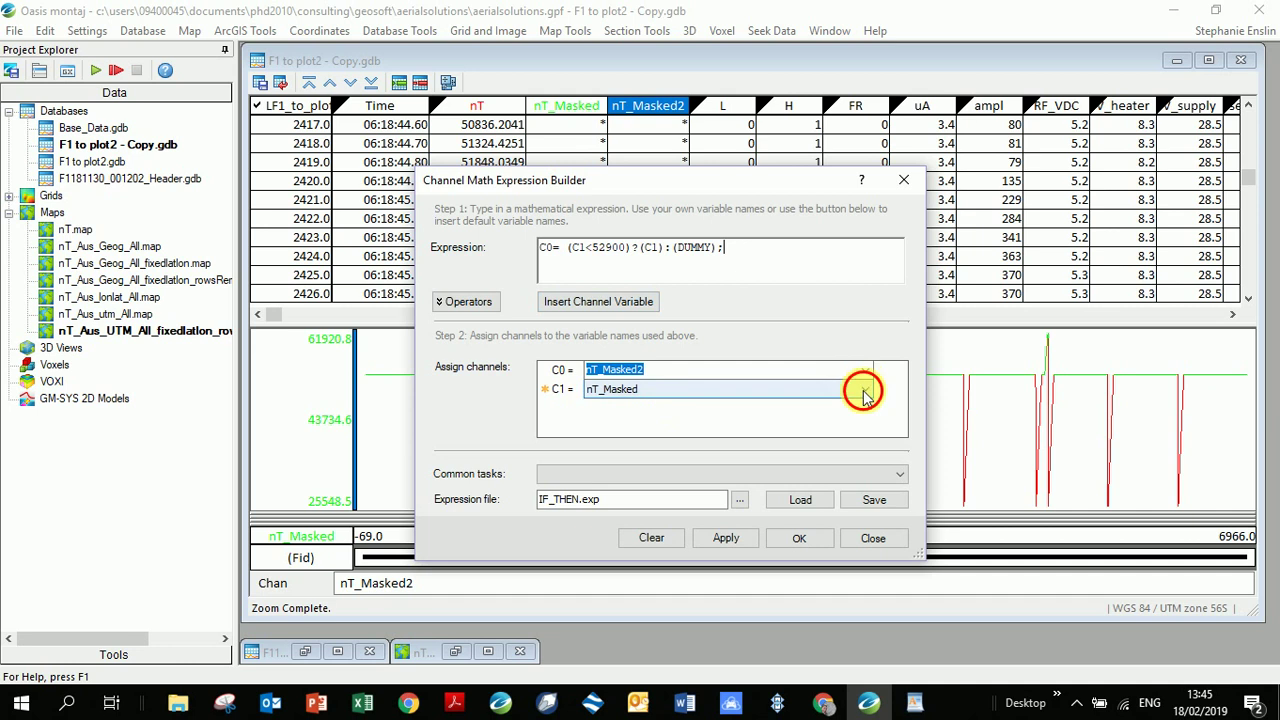
pyautogui.click(862, 388)
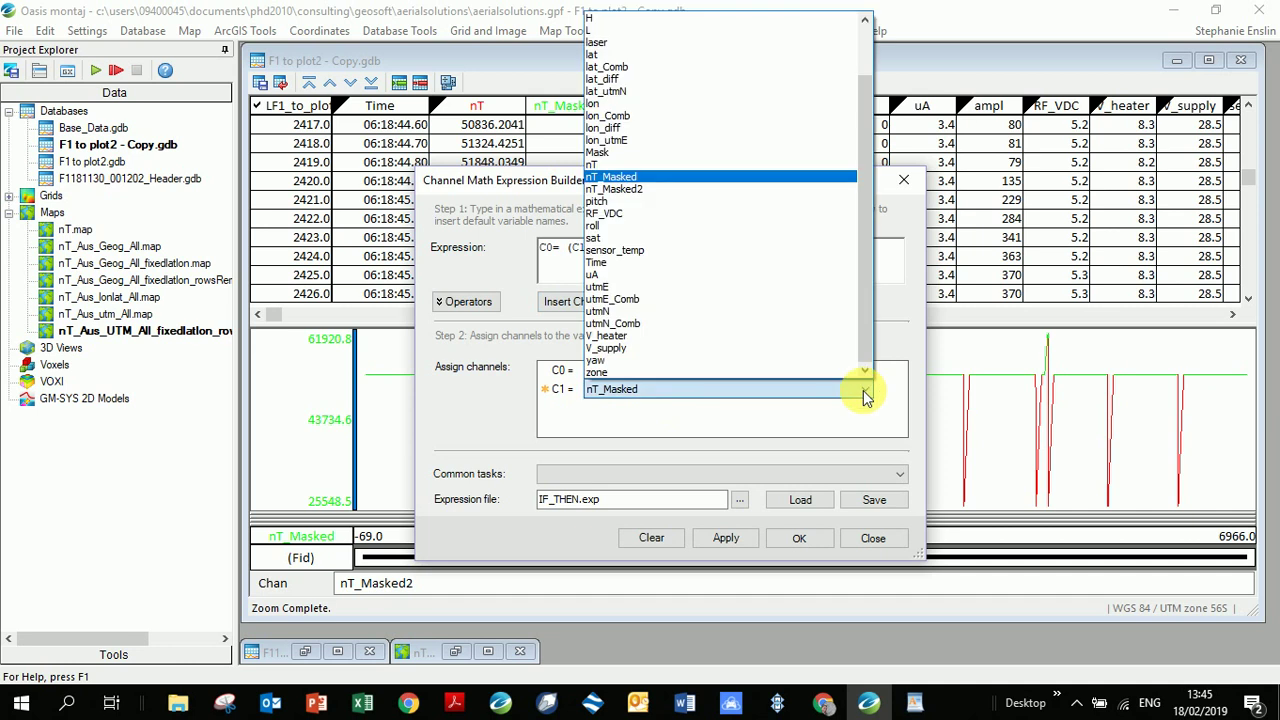
pyautogui.click(733, 176)
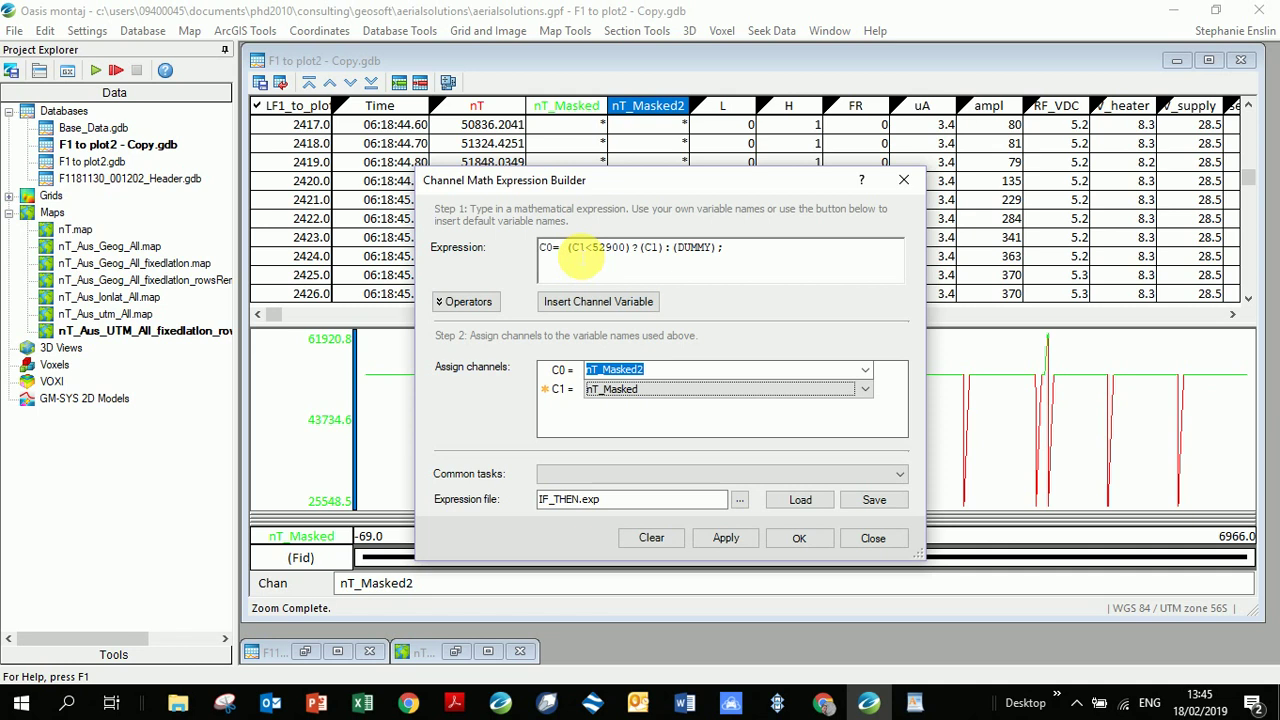
pyautogui.doubleClick(605, 255)
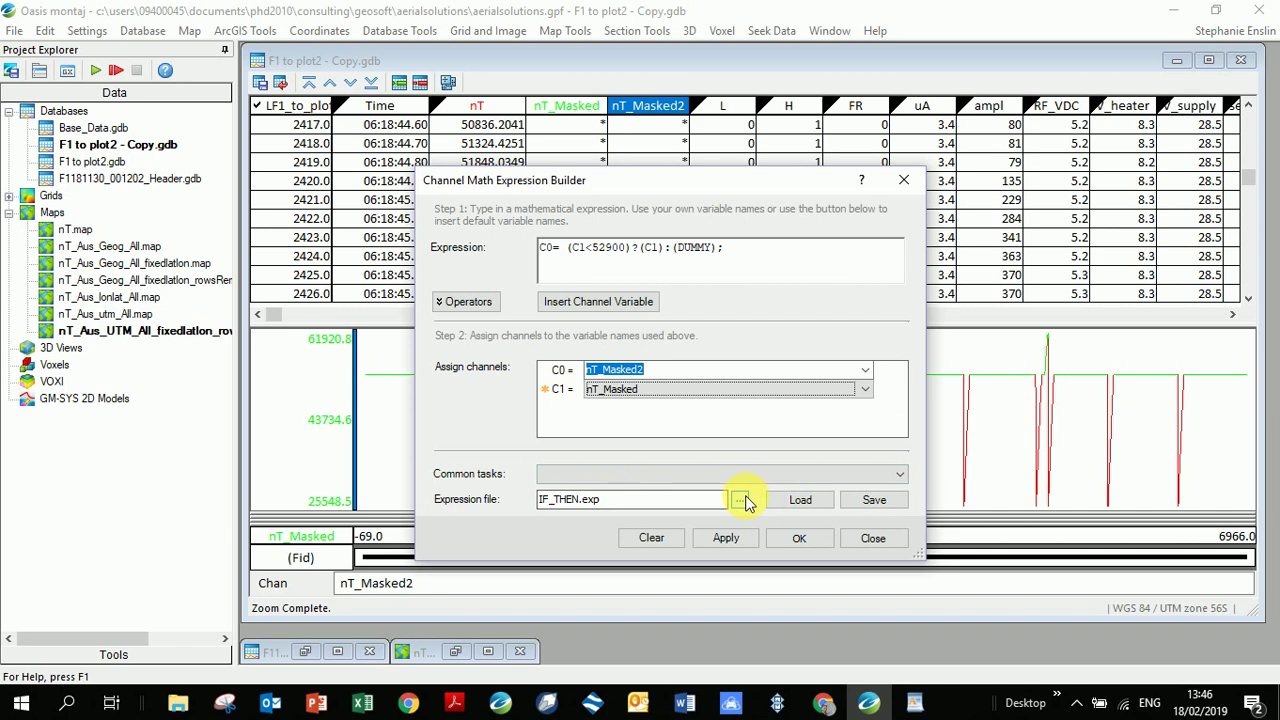
# Cancel browsing for an expression file, then close the builder with nT_Masked2 filled
pyautogui.click(739, 499)
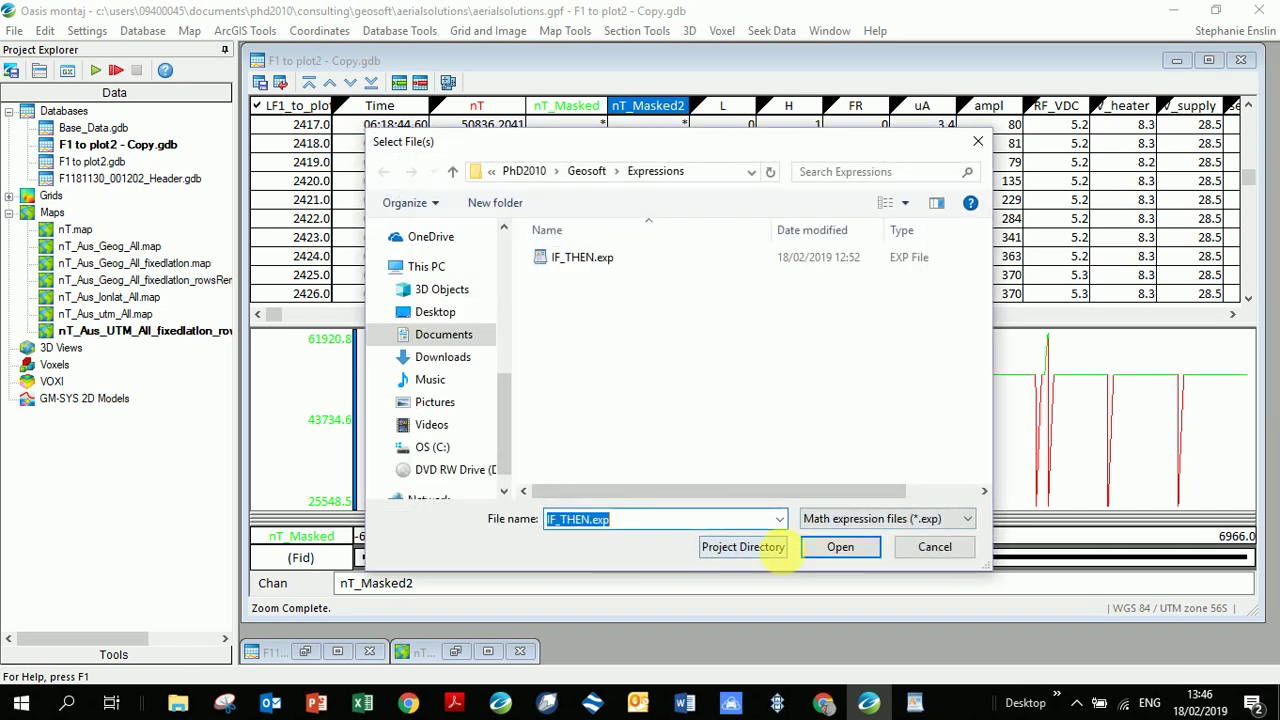
pyautogui.click(934, 548)
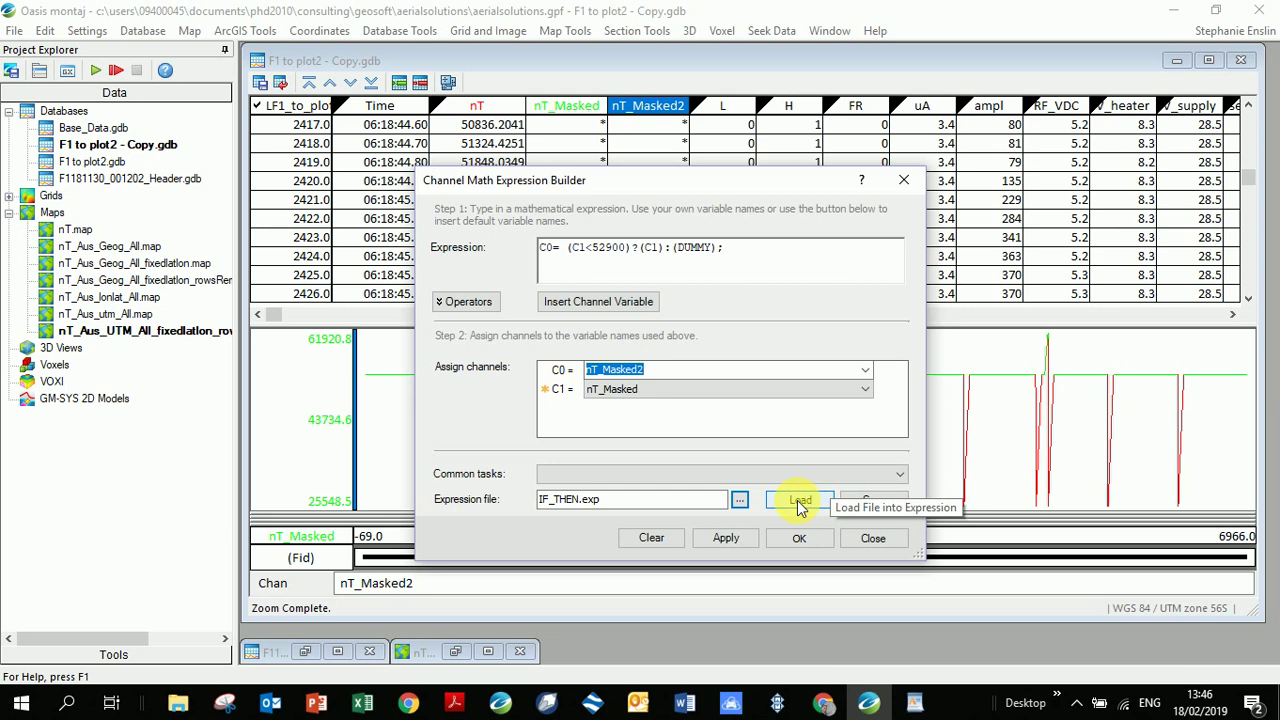
pyautogui.click(866, 543)
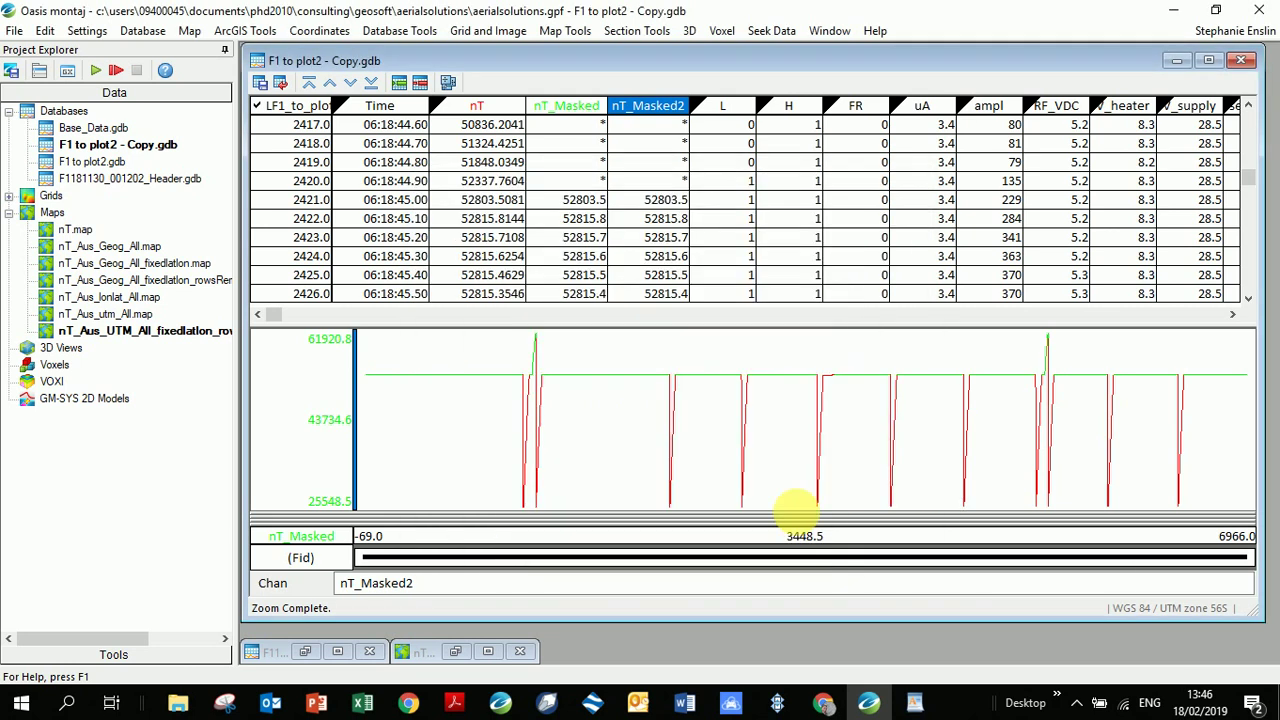
# Show nT_Masked2, remove the nT and nT_Masked profiles, and rescale to 52799.9–52833.1 nT
pyautogui.rightClick(658, 112)
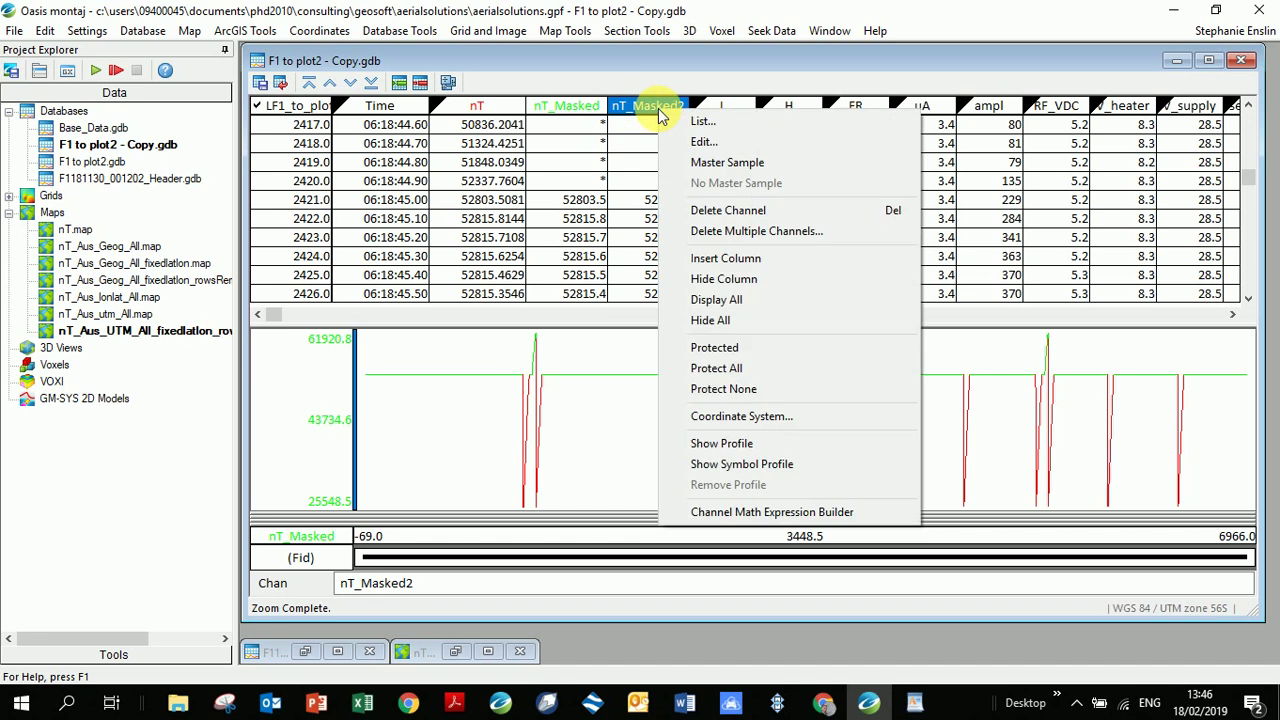
pyautogui.click(722, 443)
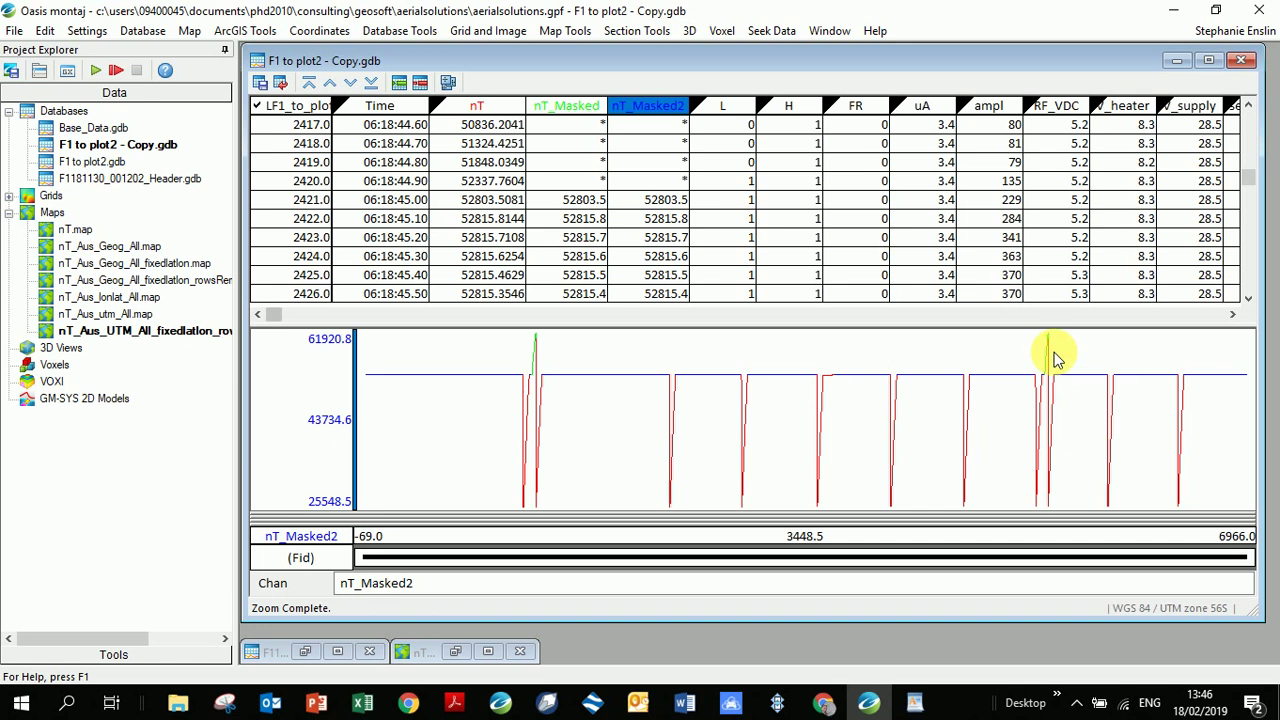
pyautogui.rightClick(482, 105)
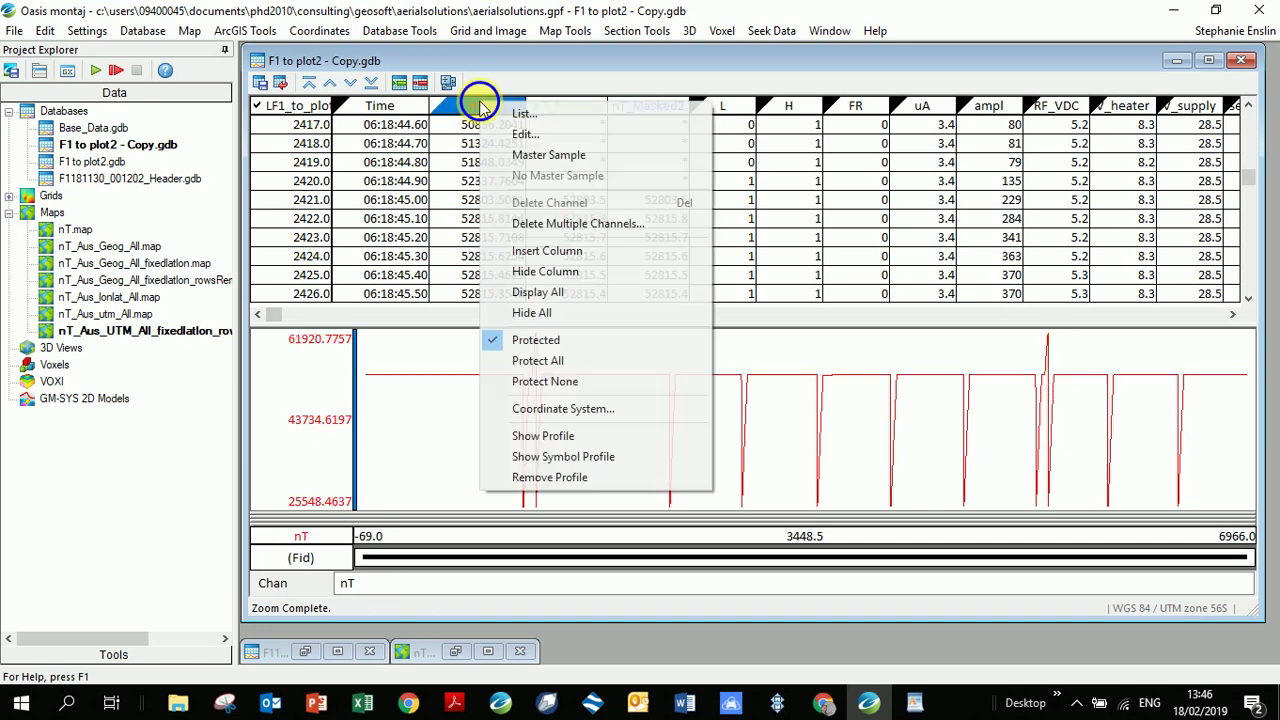
pyautogui.click(560, 477)
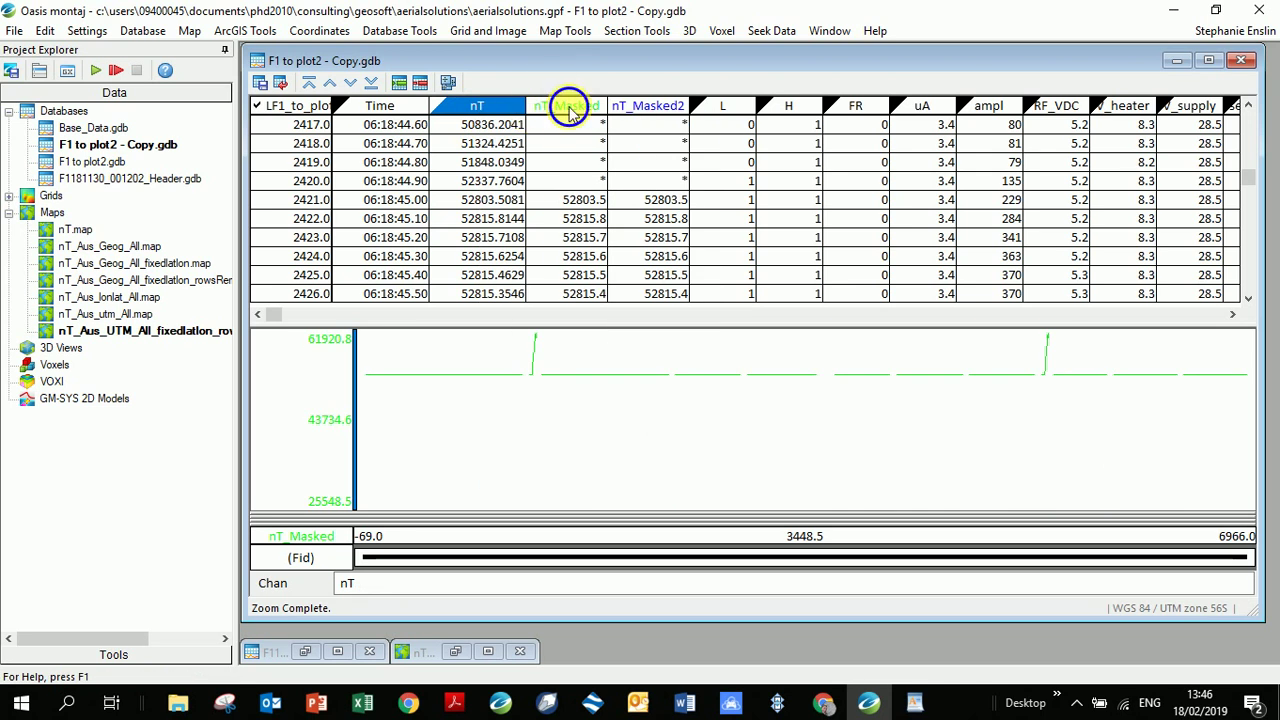
pyautogui.rightClick(569, 106)
pyautogui.click(677, 487)
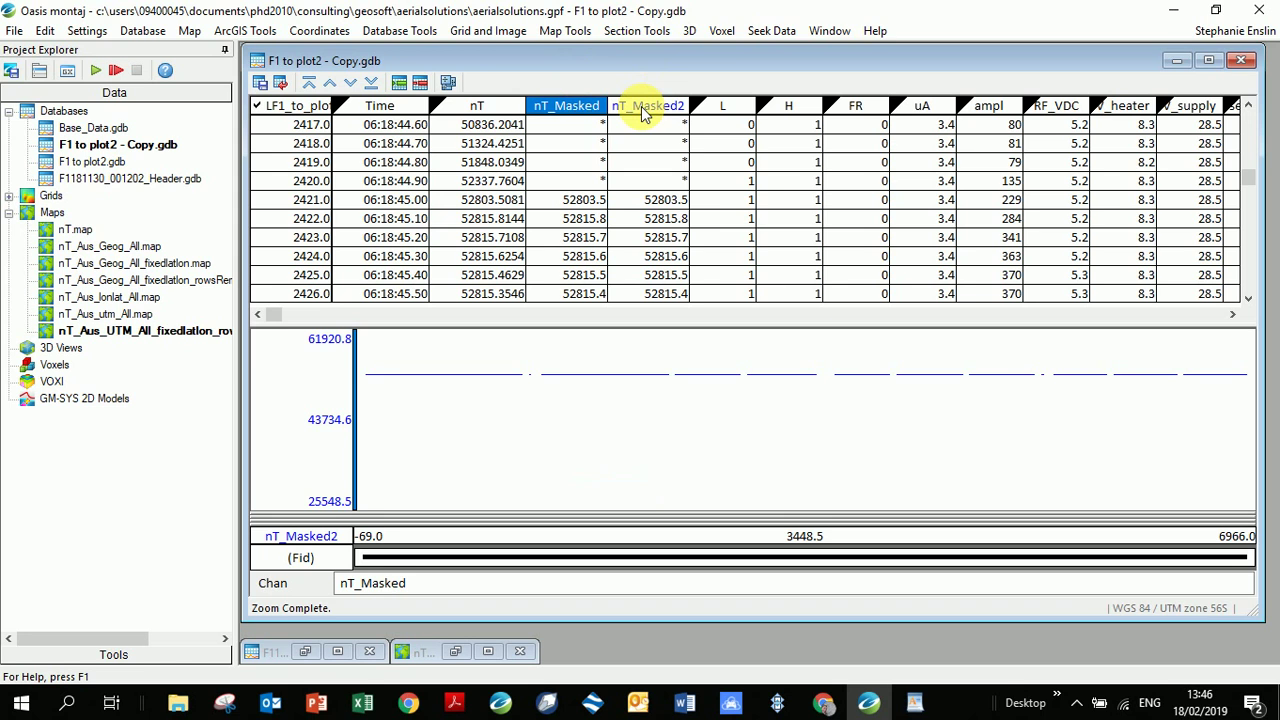
pyautogui.rightClick(626, 446)
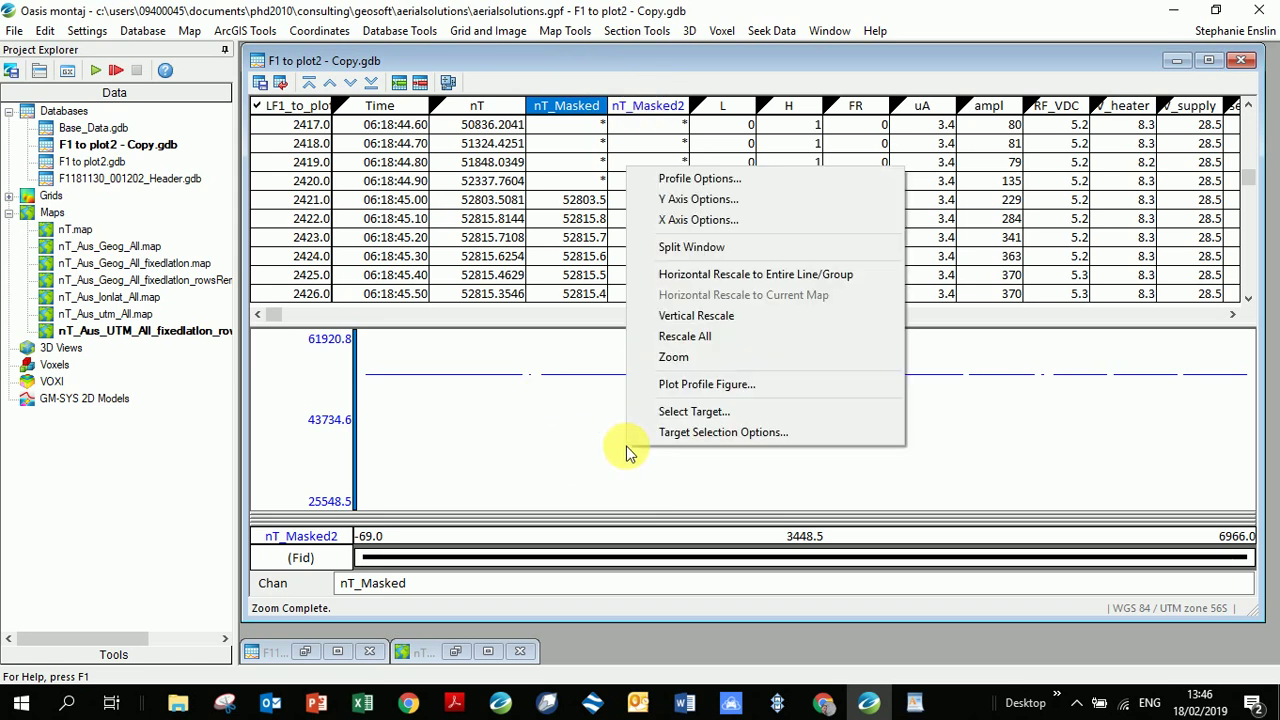
pyautogui.click(696, 340)
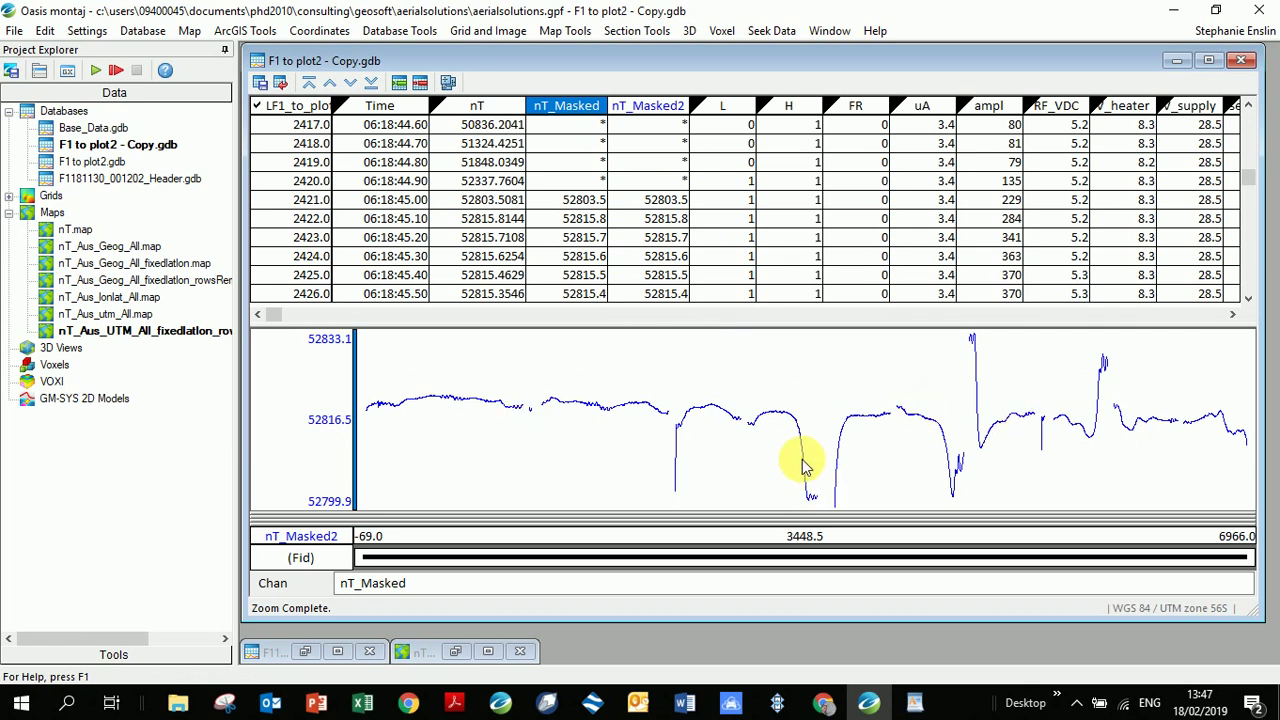
# Add the red nT profile back under nT_Masked2, then select the nT_Masked2 channel
pyautogui.rightClick(470, 106)
pyautogui.click(533, 441)
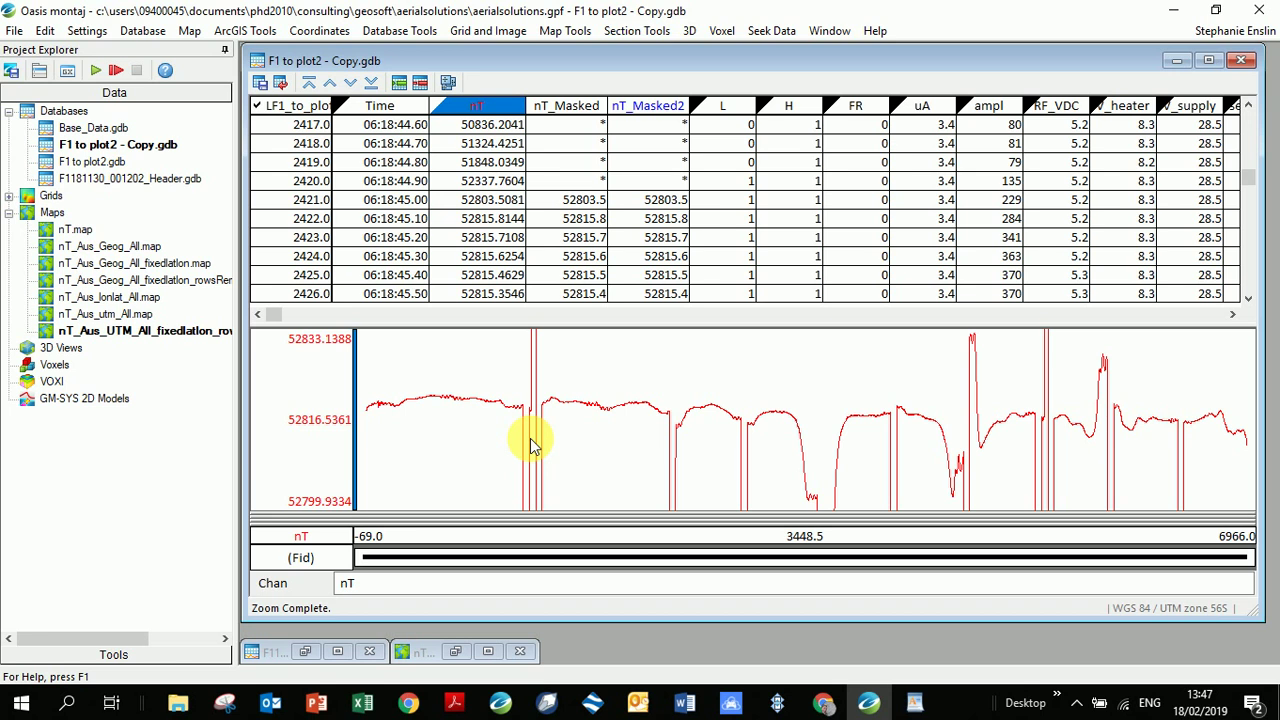
pyautogui.click(637, 107)
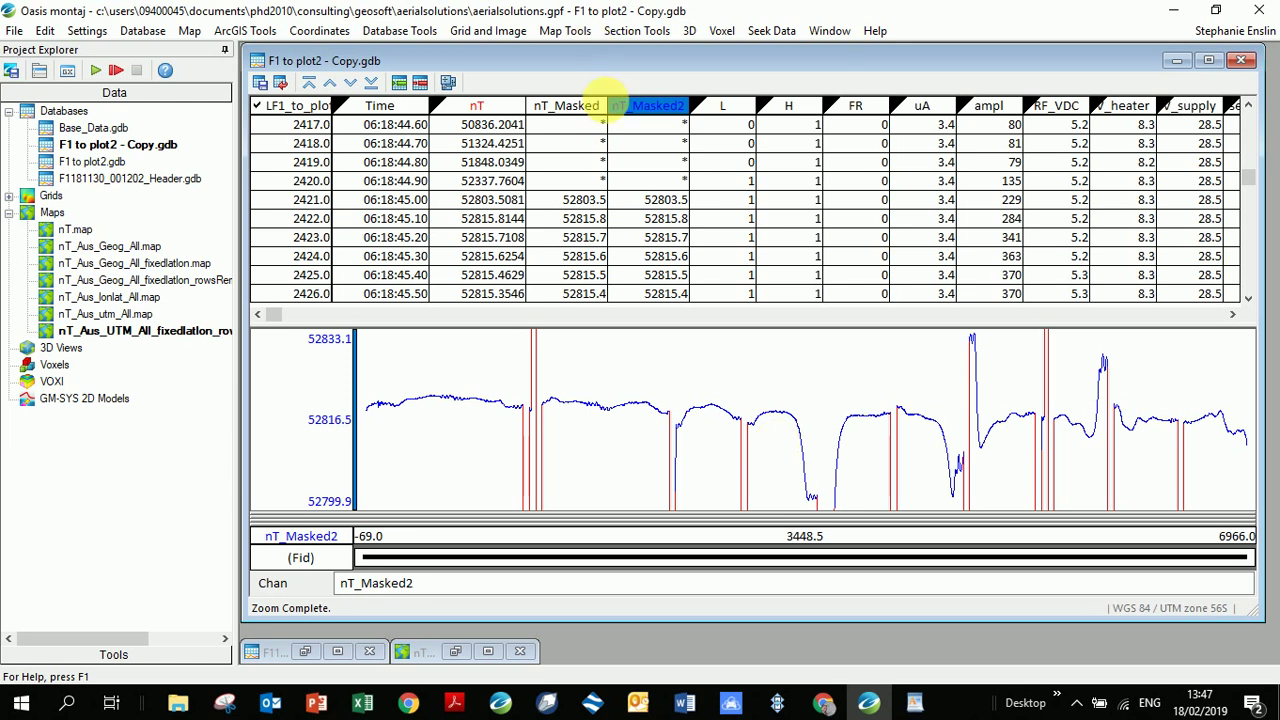
pyautogui.rightClick(624, 108)
# Apply the 52900 IF-THEN expression again with OK to recalculate nT_Masked2
pyautogui.click(695, 510)
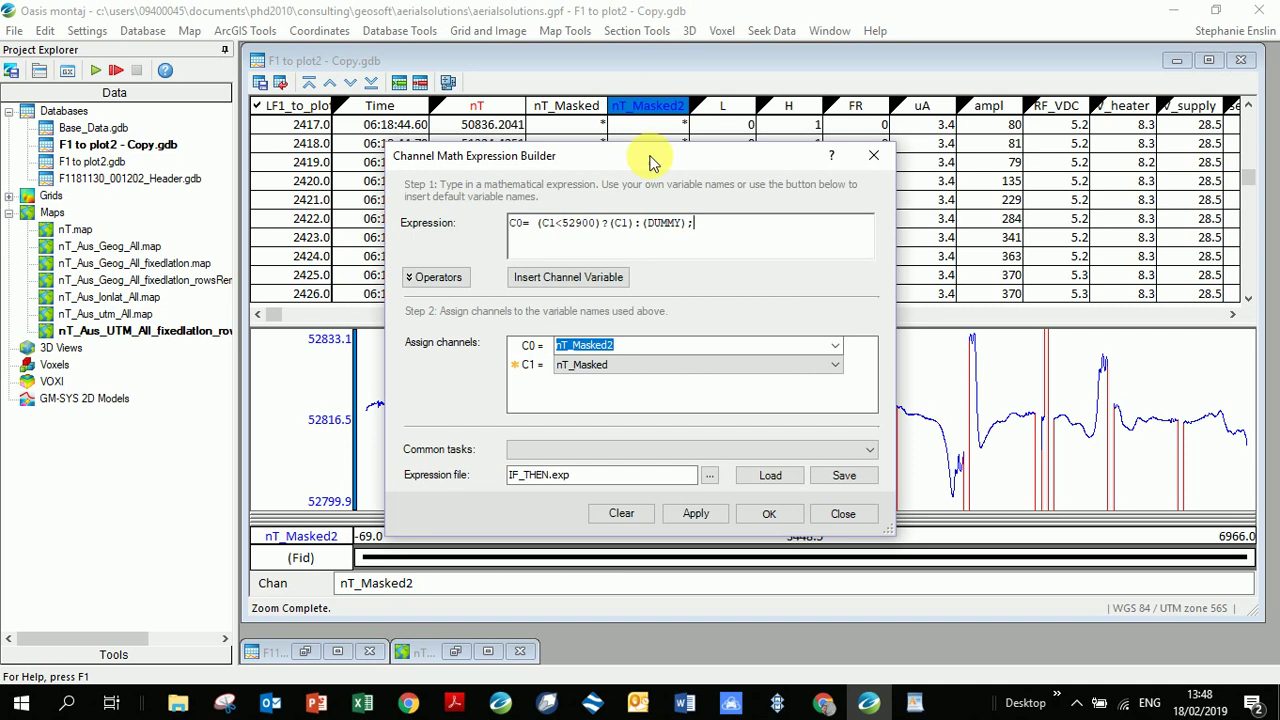
pyautogui.click(859, 518)
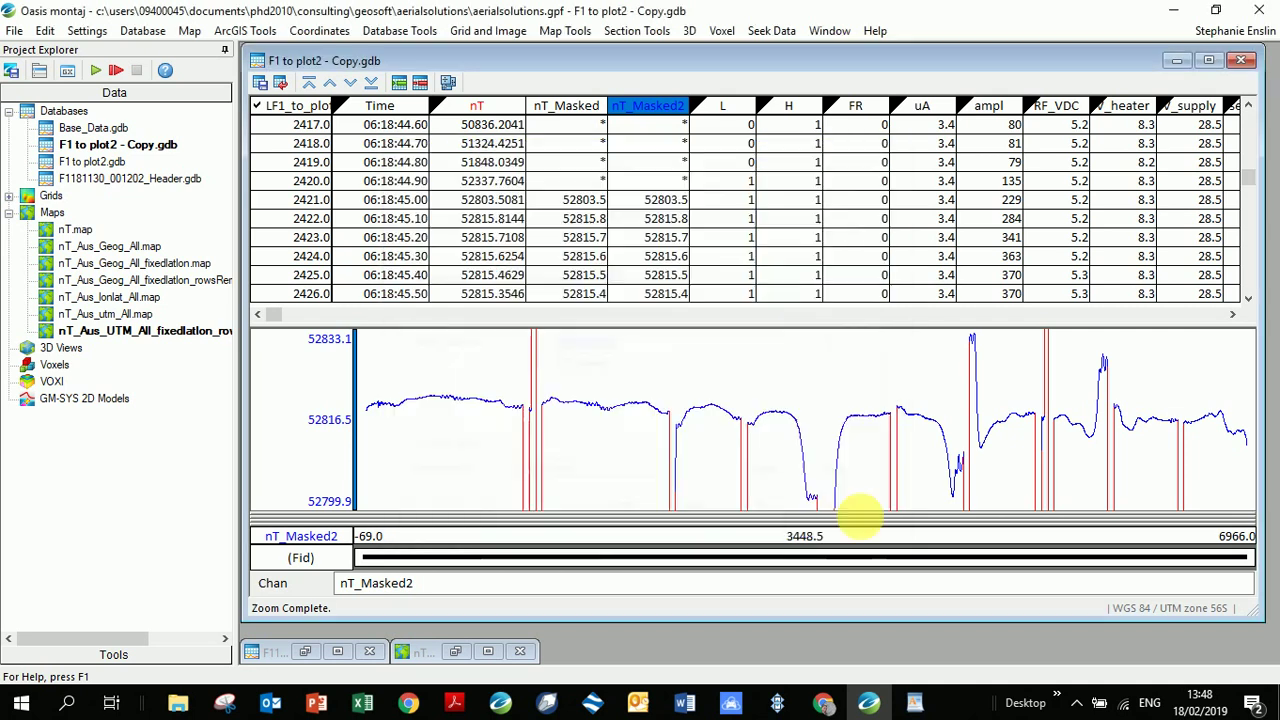